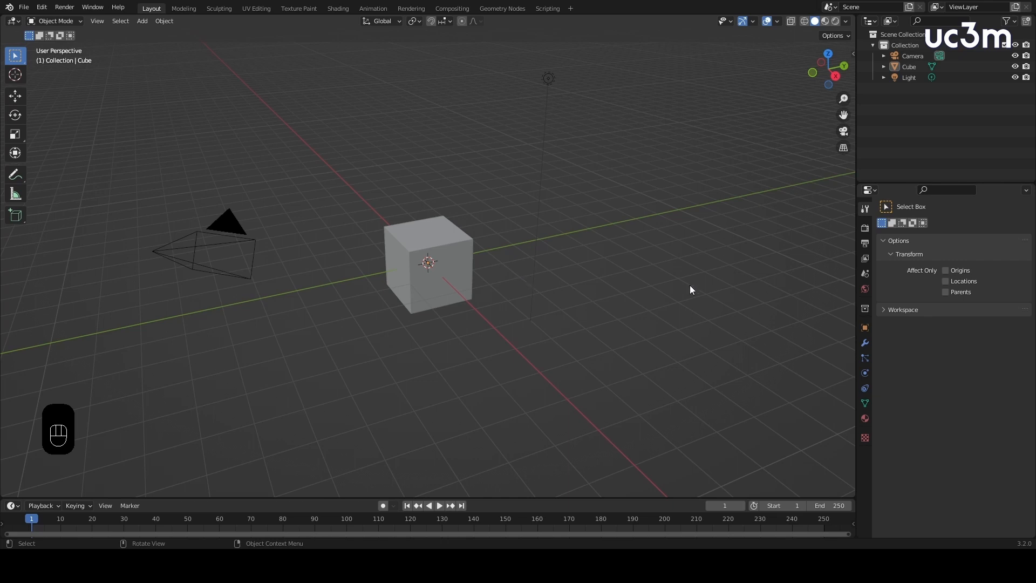
Add a Bevel modifier to the cube and raise its segments to 23 to round the edges.
{"action": "left_click", "coordinate": [862, 343]}
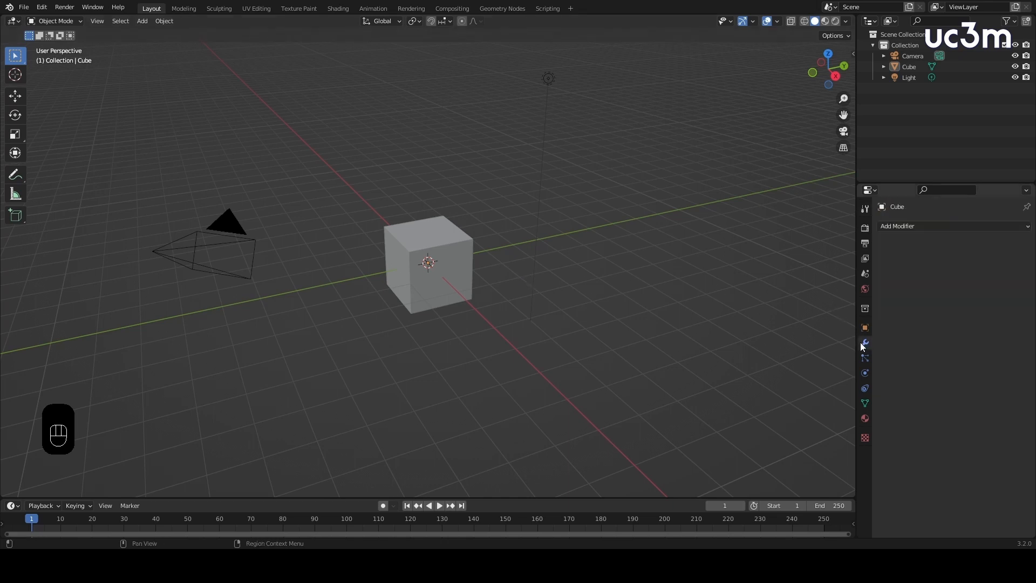
{"action": "left_click", "coordinate": [940, 228]}
{"action": "left_click", "coordinate": [941, 229]}
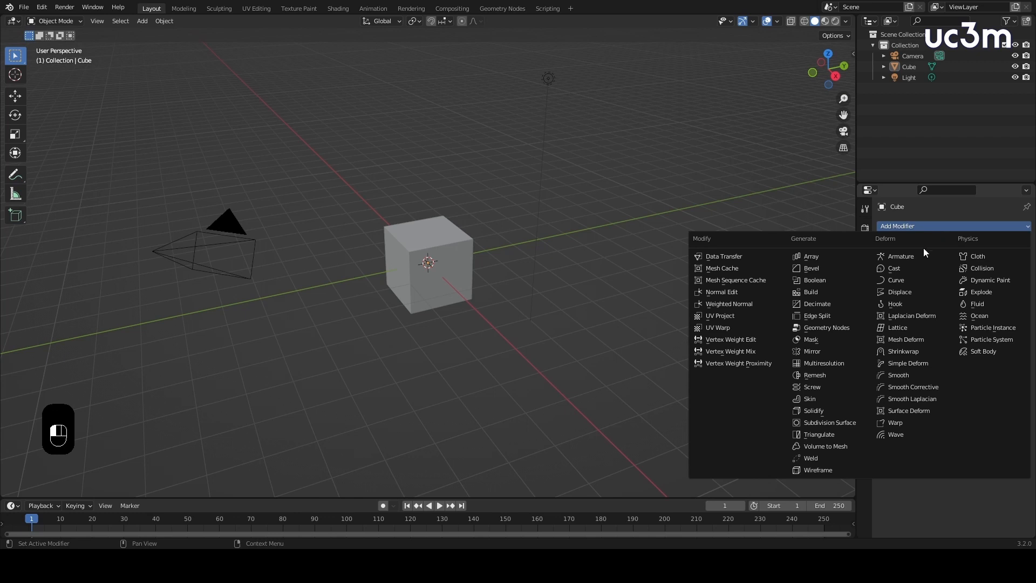
{"action": "left_click", "coordinate": [859, 271]}
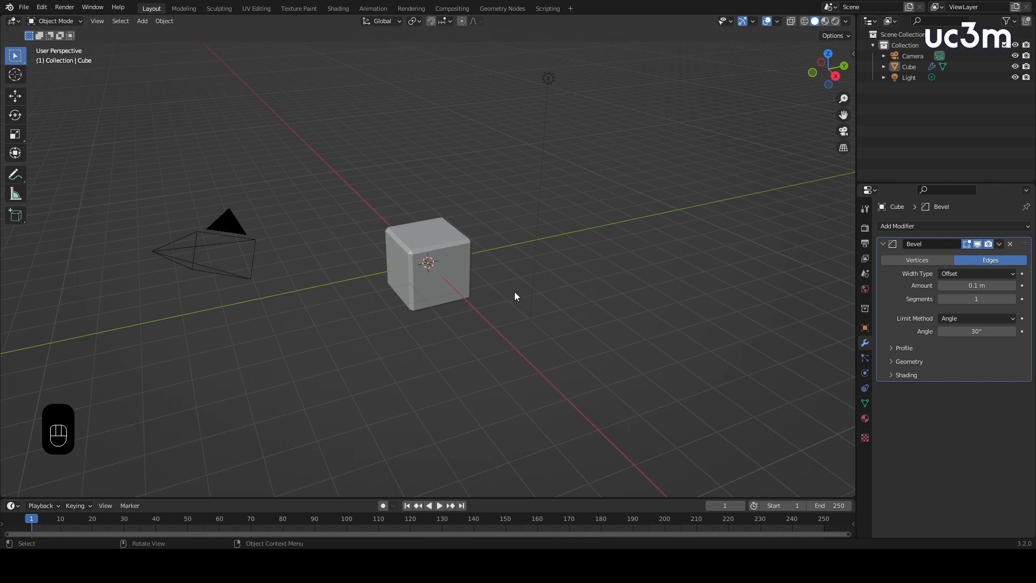
{"action": "scroll", "coordinate": [503, 295], "scroll_direction": "up", "scroll_amount": 5}
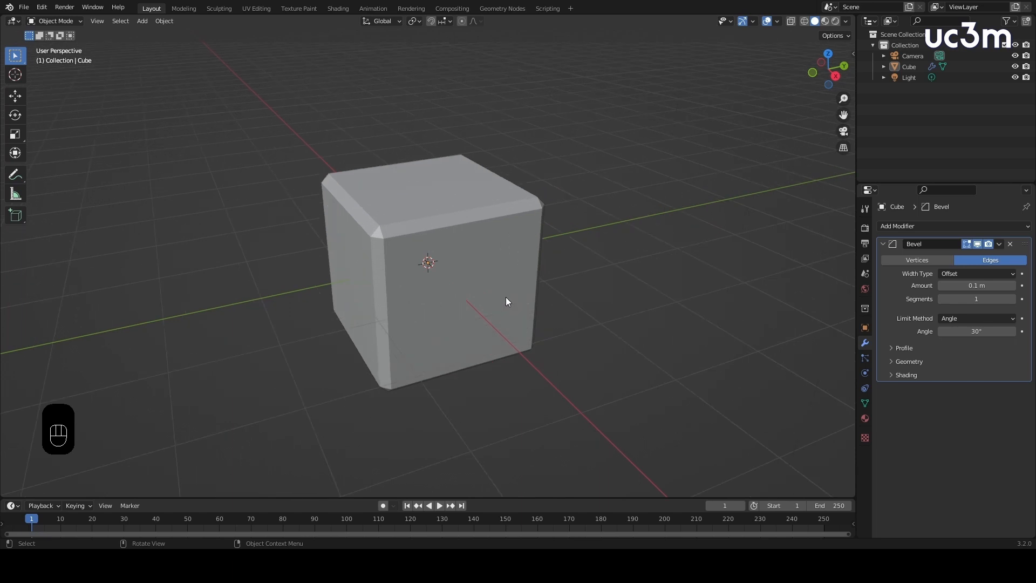
{"action": "mouse_move", "coordinate": [528, 297]}
{"action": "middle_mouse_down"}
{"action": "mouse_move", "coordinate": [536, 261]}
{"action": "mouse_move", "coordinate": [532, 292]}
{"action": "mouse_move", "coordinate": [531, 283]}
{"action": "middle_mouse_up"}
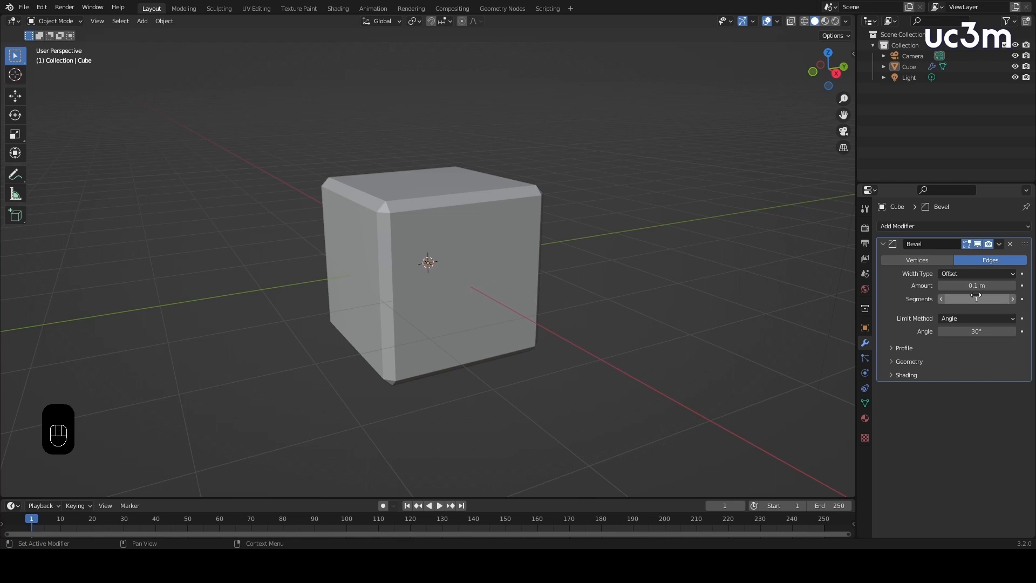
{"action": "left_click_drag", "start_coordinate": [977, 298], "coordinate": [1014, 298]}
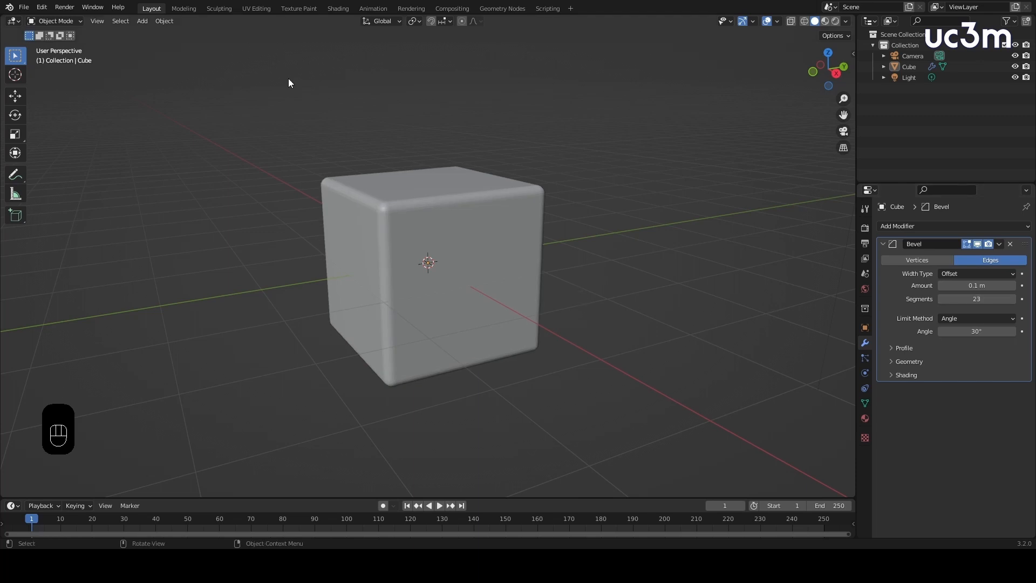
Switch the cube to Edit Mode and examine its base mesh under the unapplied Bevel modifier.
{"action": "left_click", "coordinate": [69, 21]}
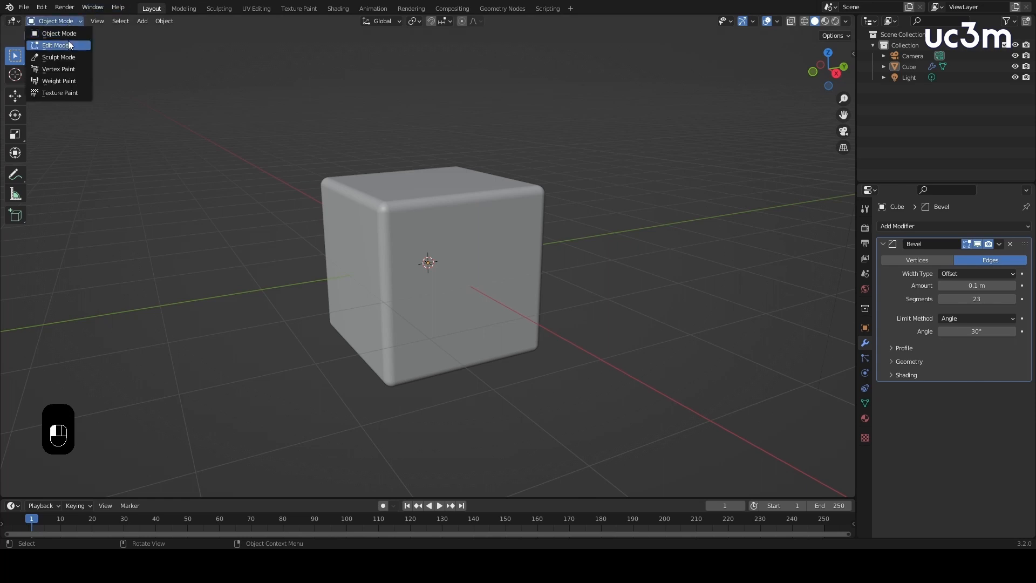
{"action": "left_click", "coordinate": [68, 43]}
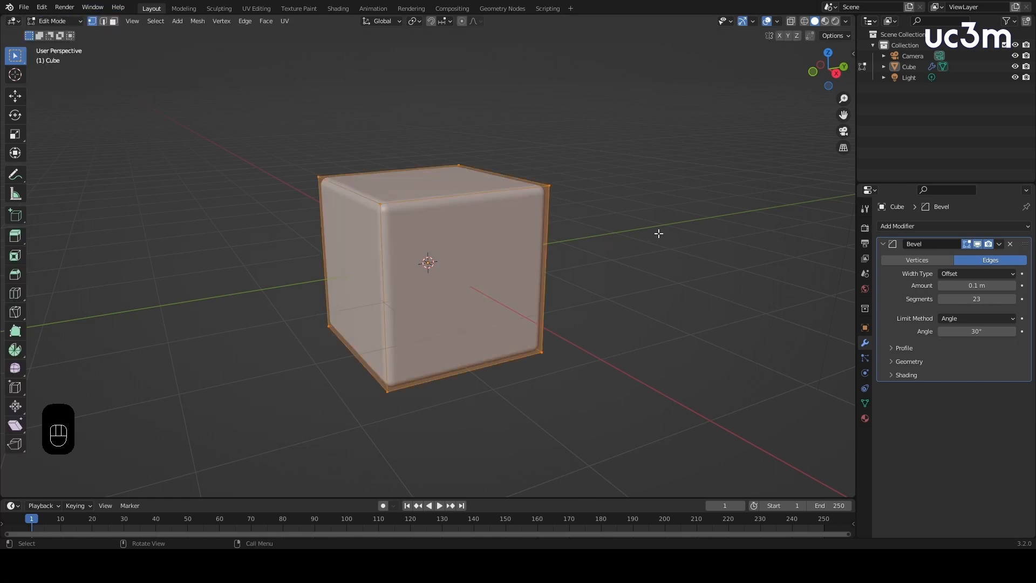
{"action": "mouse_move", "coordinate": [642, 229]}
{"action": "middle_mouse_down"}
{"action": "mouse_move", "coordinate": [654, 218]}
{"action": "mouse_move", "coordinate": [643, 190]}
{"action": "mouse_move", "coordinate": [612, 233]}
{"action": "mouse_move", "coordinate": [650, 228]}
{"action": "middle_mouse_up"}
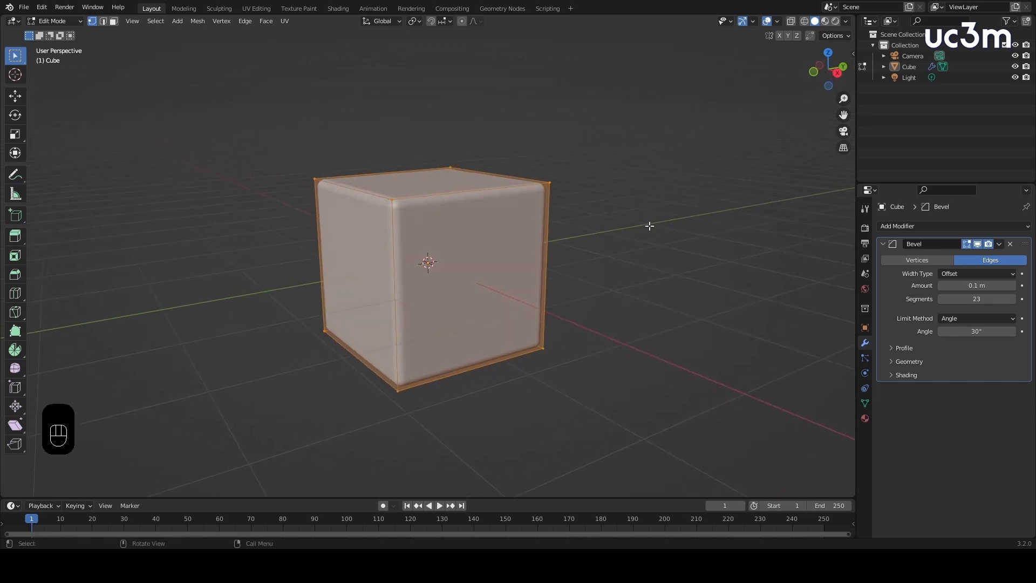
Return the cube to Object Mode and apply the Bevel modifier.
{"action": "left_click", "coordinate": [53, 21]}
{"action": "left_click", "coordinate": [47, 31]}
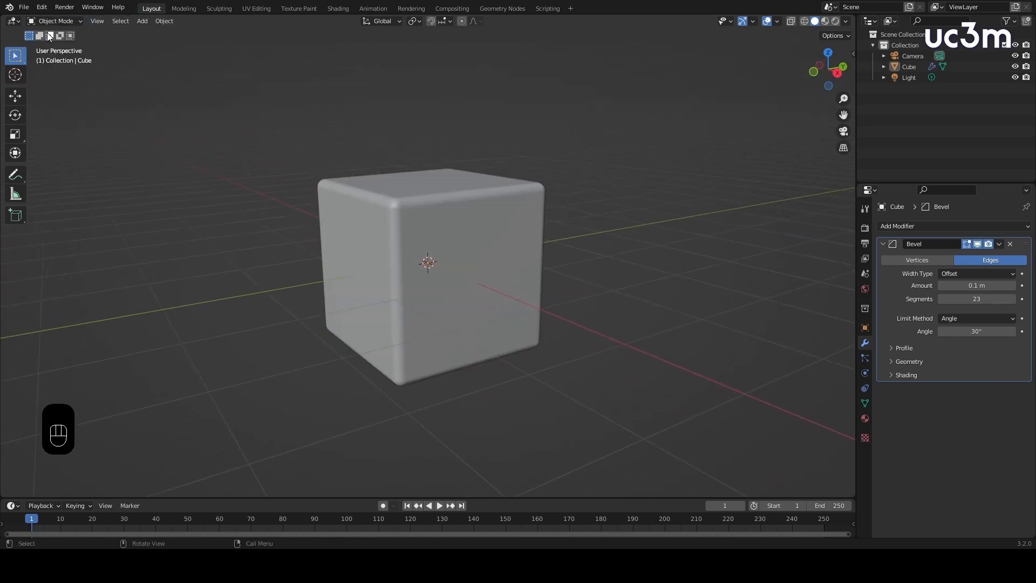
{"action": "left_click", "coordinate": [998, 245]}
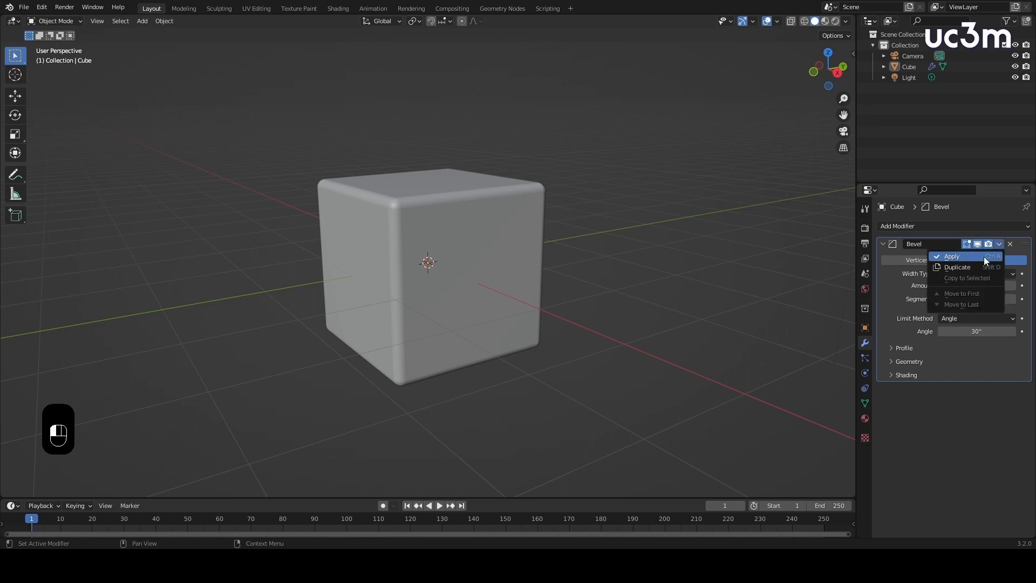
{"action": "left_click", "coordinate": [983, 257]}
Examine the beveled cube's geometry in Edit Mode with the whole mesh selected.
{"action": "left_click", "coordinate": [71, 20]}
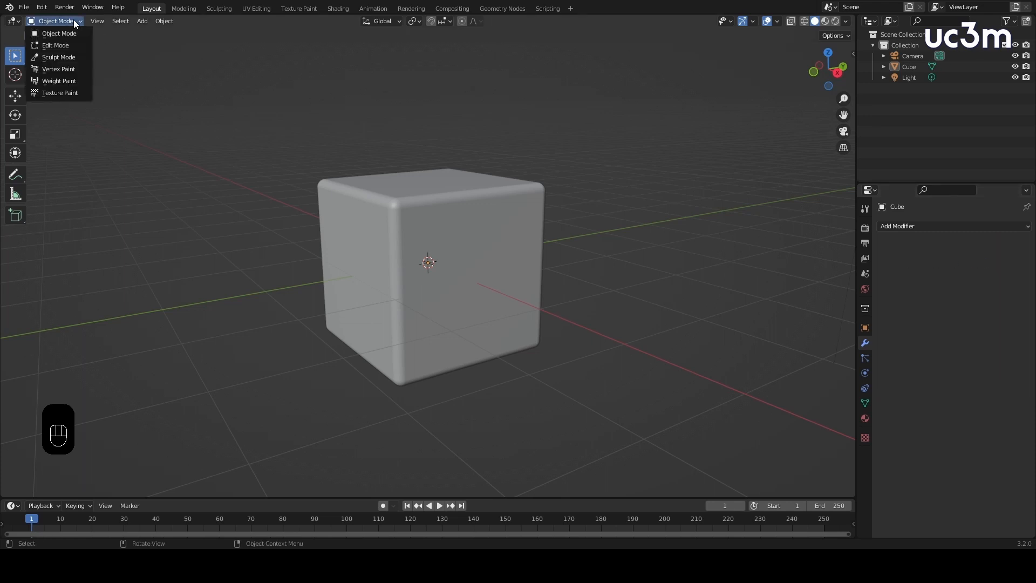
{"action": "left_click", "coordinate": [70, 44]}
{"action": "middle_click_drag", "start_coordinate": [385, 204], "coordinate": [487, 230]}
{"action": "left_click_drag", "start_coordinate": [263, 127], "coordinate": [609, 345]}
{"action": "mouse_move", "coordinate": [659, 360]}
{"action": "middle_mouse_down"}
{"action": "mouse_move", "coordinate": [655, 296]}
{"action": "mouse_move", "coordinate": [641, 361]}
{"action": "middle_mouse_up"}
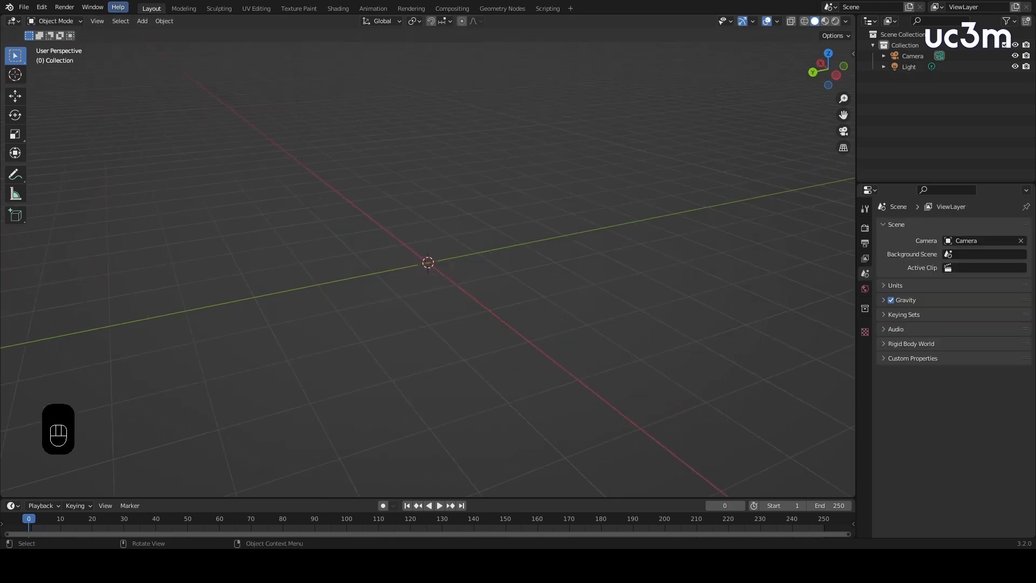
Add a plane mesh at the origin and shrink it along the X axis into a rectangle.
{"action": "left_click", "coordinate": [142, 21]}
{"action": "left_click", "coordinate": [151, 34]}
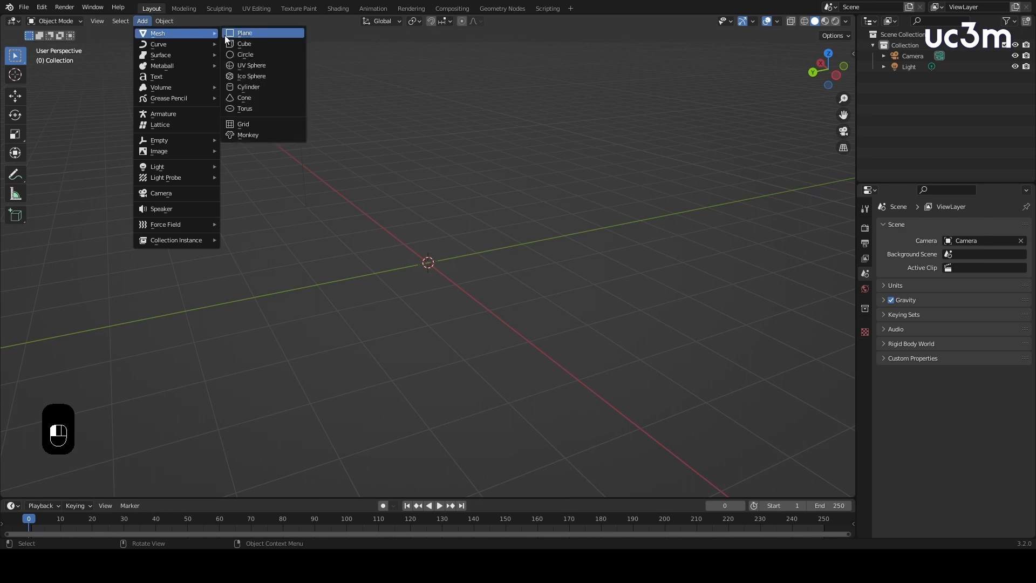
{"action": "left_click", "coordinate": [257, 38]}
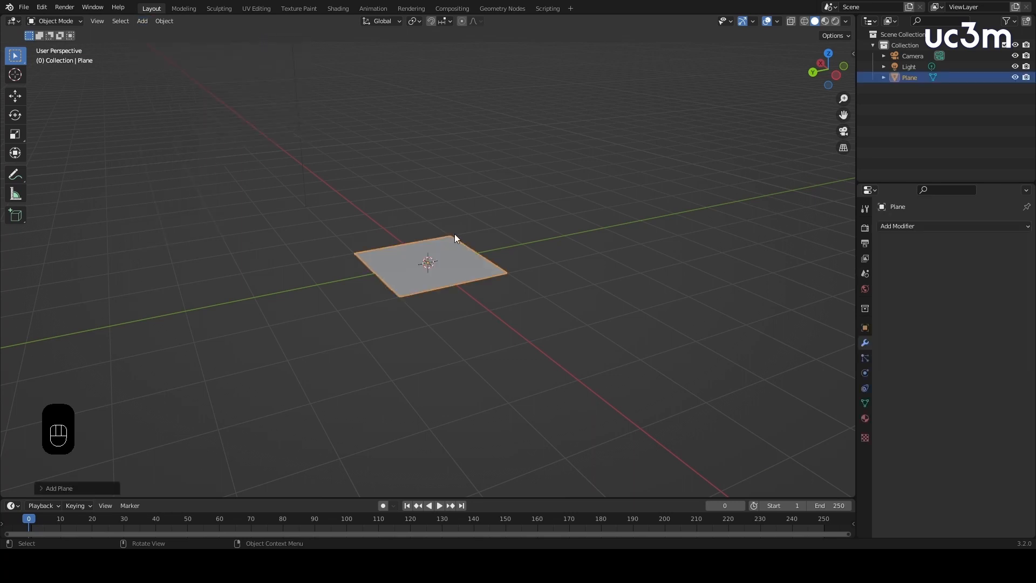
{"action": "key", "text": "s"}
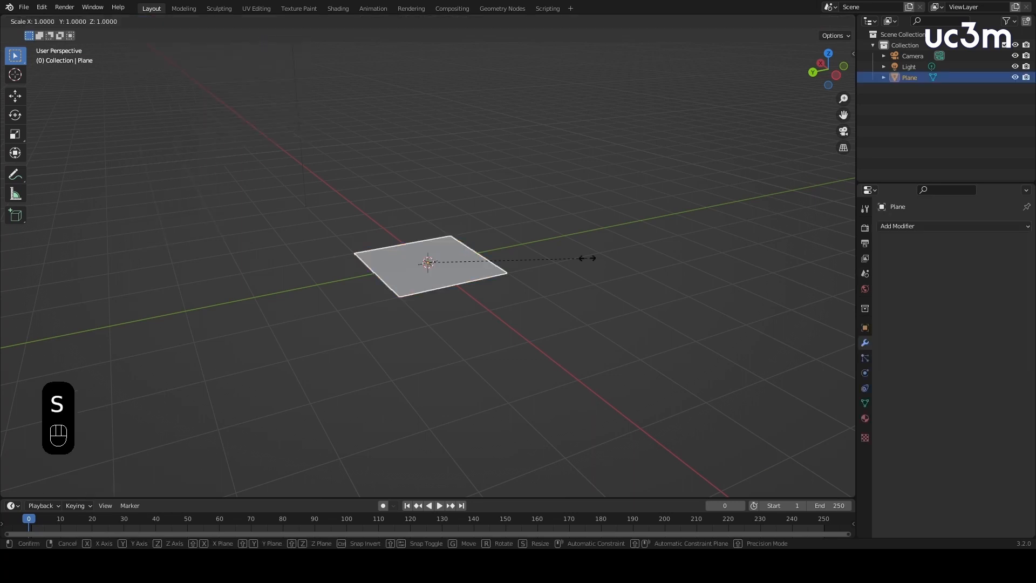
{"action": "key", "text": "x"}
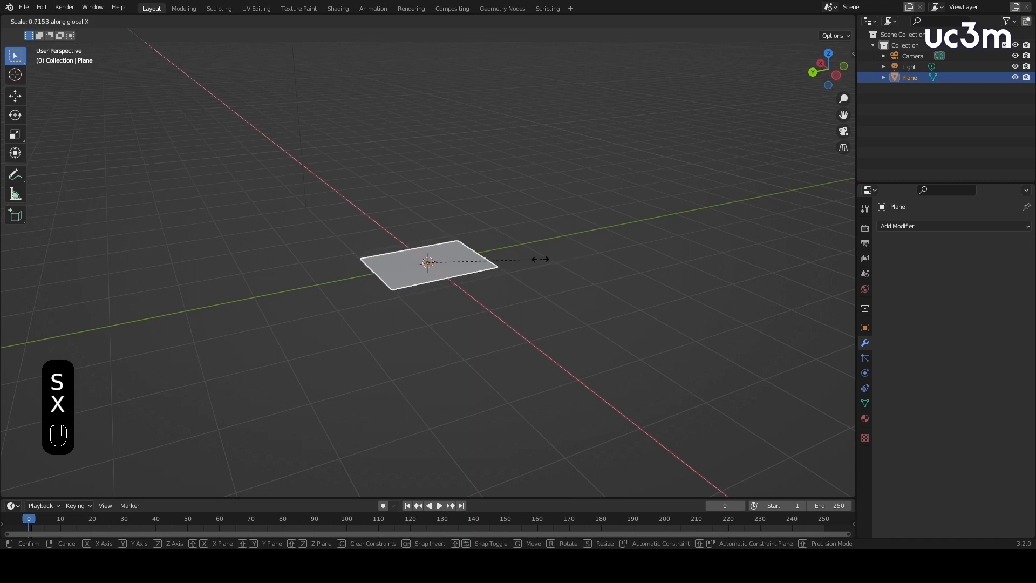
{"action": "left_click", "coordinate": [522, 261]}
Add a Solidify modifier to the plane, set its thickness to 0.16 m and collapse its settings.
{"action": "left_click", "coordinate": [938, 226]}
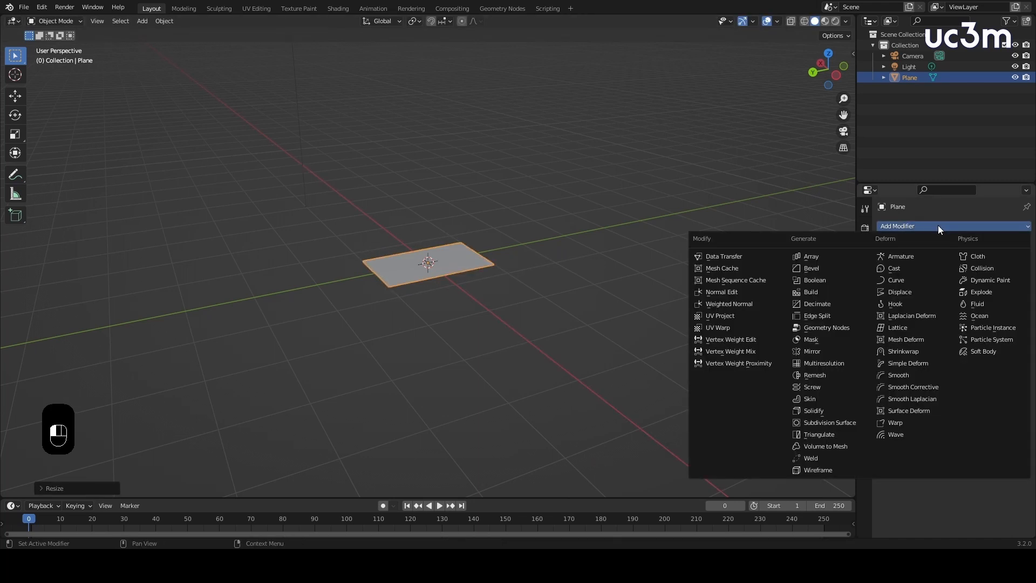
{"action": "left_click", "coordinate": [848, 407]}
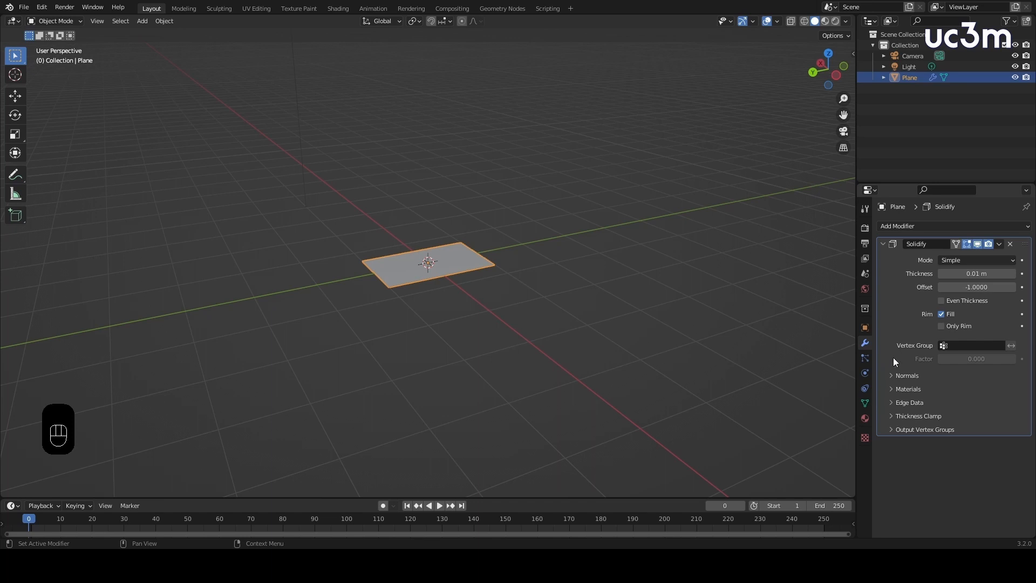
{"action": "left_click_drag", "start_coordinate": [971, 274], "coordinate": [1013, 273]}
{"action": "scroll", "coordinate": [552, 287], "scroll_direction": "up", "scroll_amount": 5}
{"action": "middle_click_drag", "start_coordinate": [553, 287], "coordinate": [573, 294]}
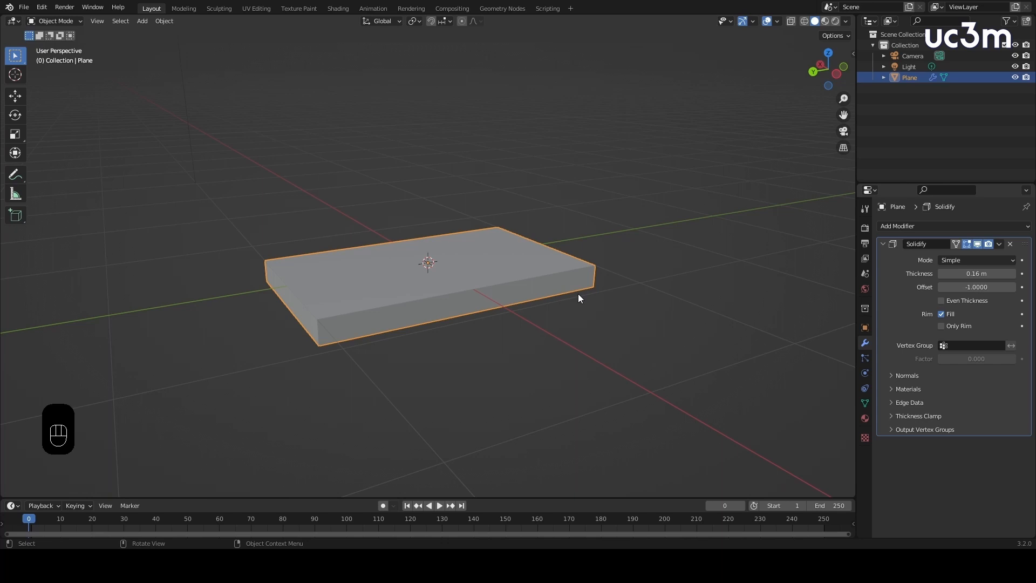
{"action": "left_click", "coordinate": [883, 243]}
Add an Array modifier to the slab and set its relative offset Z factor to 1.
{"action": "left_click", "coordinate": [933, 226]}
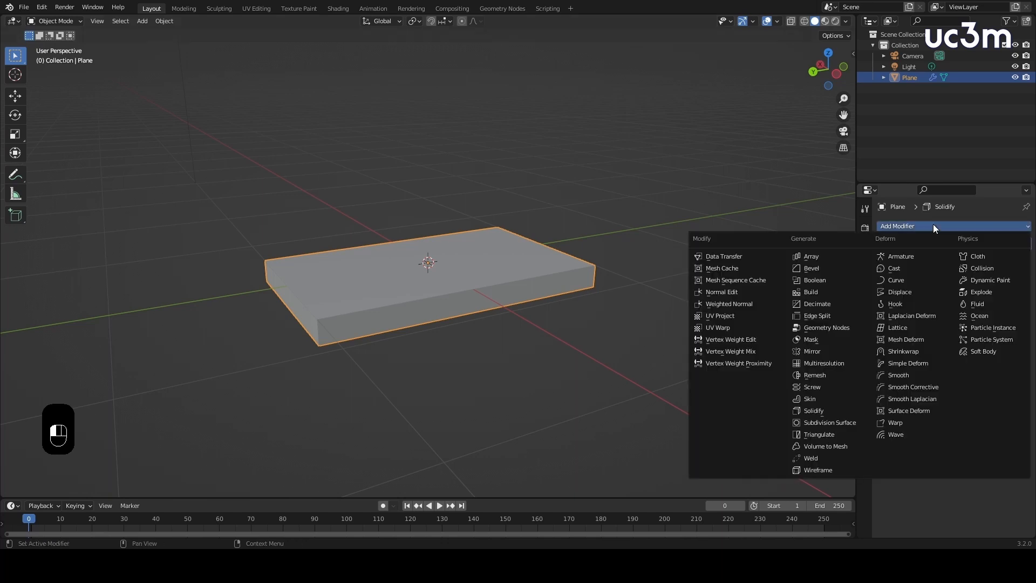
{"action": "left_click", "coordinate": [851, 255]}
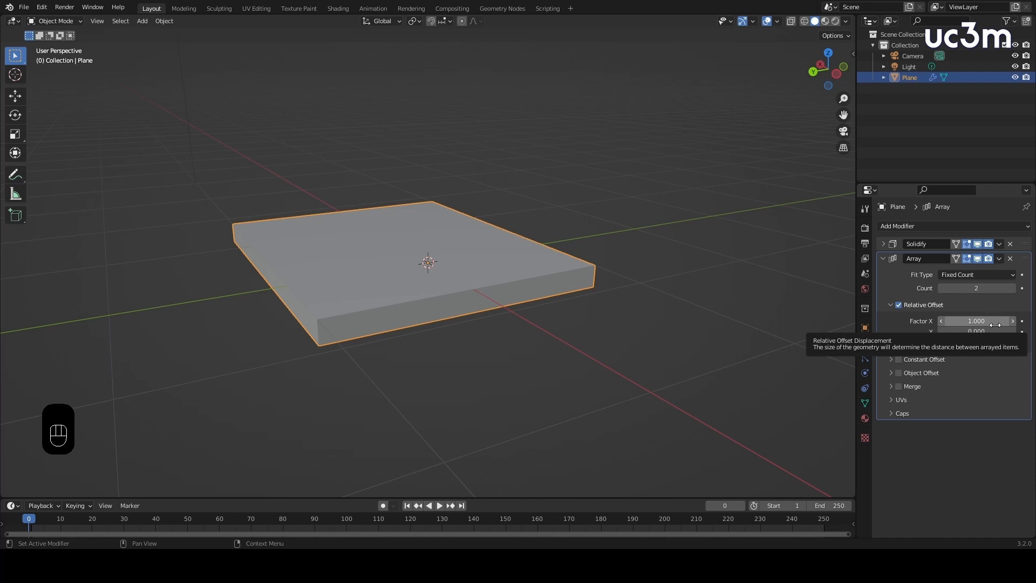
{"action": "left_click", "coordinate": [993, 343]}
{"action": "type", "text": "1"}
{"action": "key", "text": "Return"}
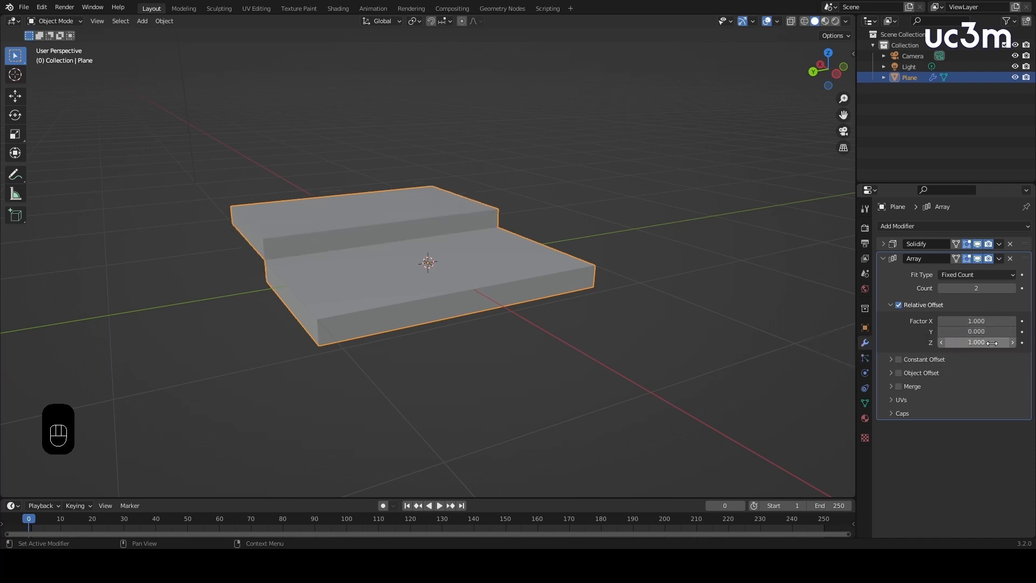
Raise the Array modifier's count to 8 to form a staircase.
{"action": "left_click", "coordinate": [980, 288]}
{"action": "left_click_drag", "start_coordinate": [979, 288], "coordinate": [1003, 288]}
{"action": "middle_click_drag", "start_coordinate": [559, 322], "coordinate": [768, 305]}
{"action": "scroll", "coordinate": [734, 282], "scroll_direction": "down", "scroll_amount": 2}
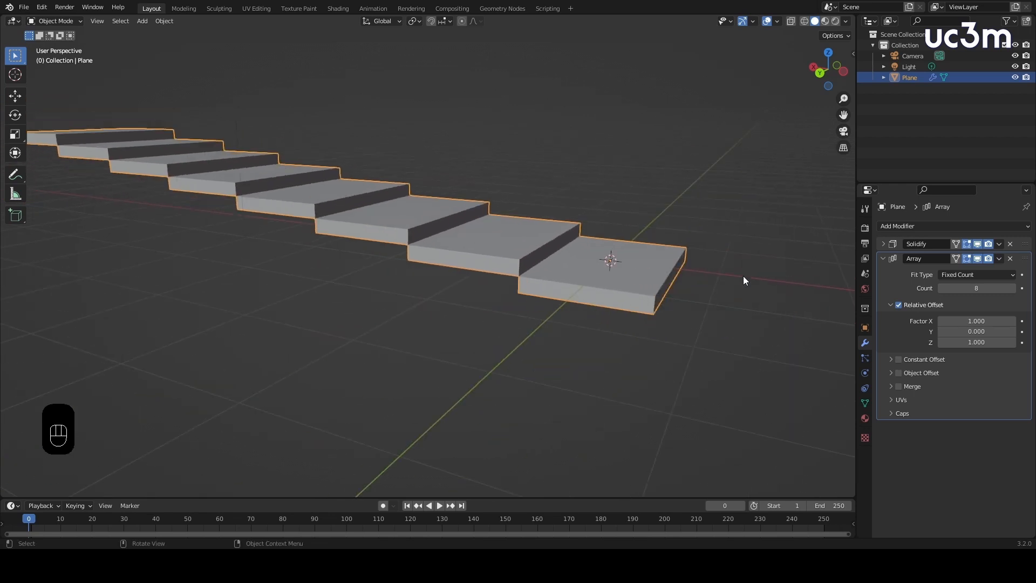
Scale the staircase along the X axis to about 0.17 to narrow its treads, and deselect it.
{"action": "key", "text": "s"}
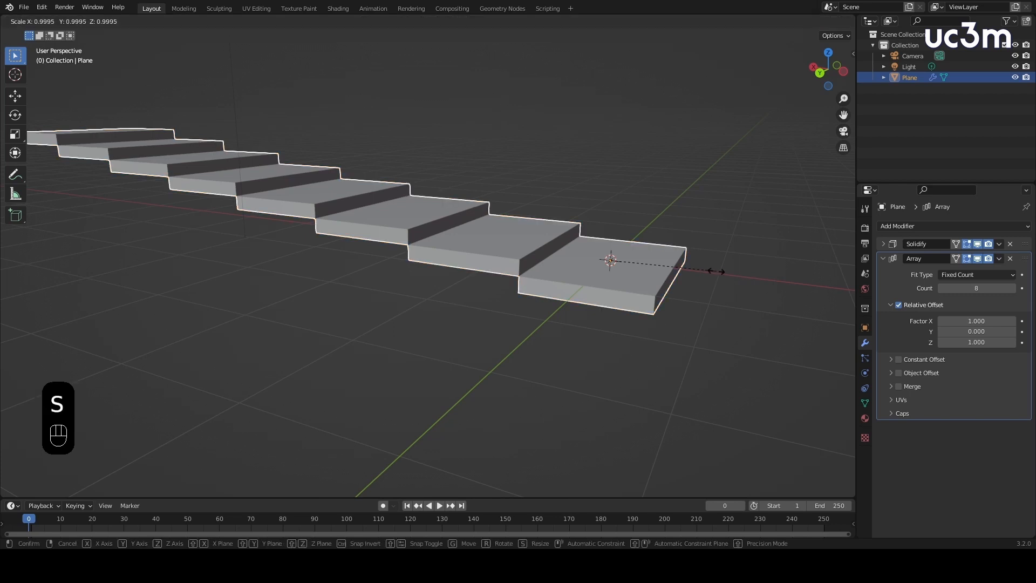
{"action": "key", "text": "x"}
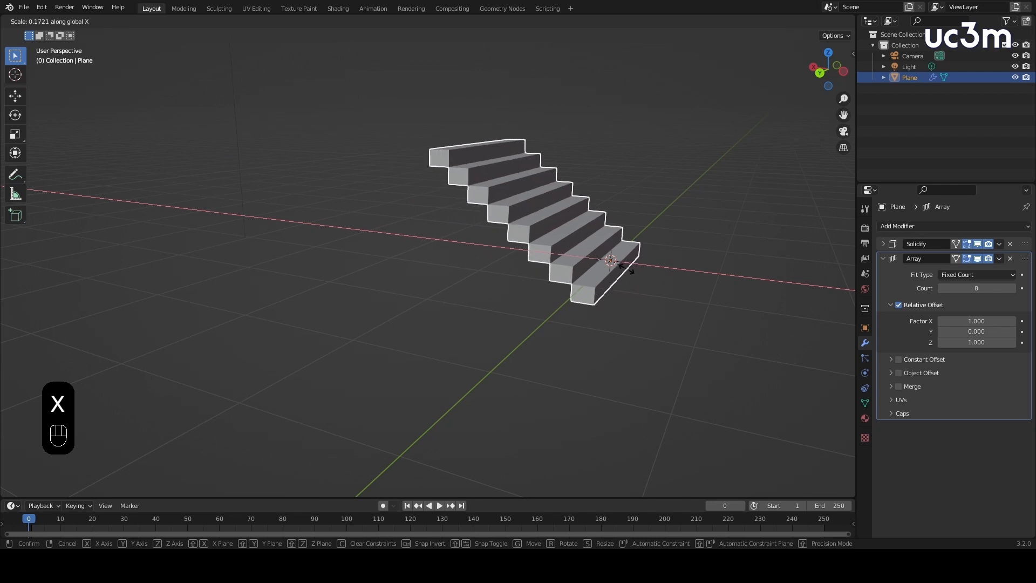
{"action": "left_click", "coordinate": [629, 270]}
{"action": "middle_click_drag", "start_coordinate": [714, 279], "coordinate": [733, 311]}
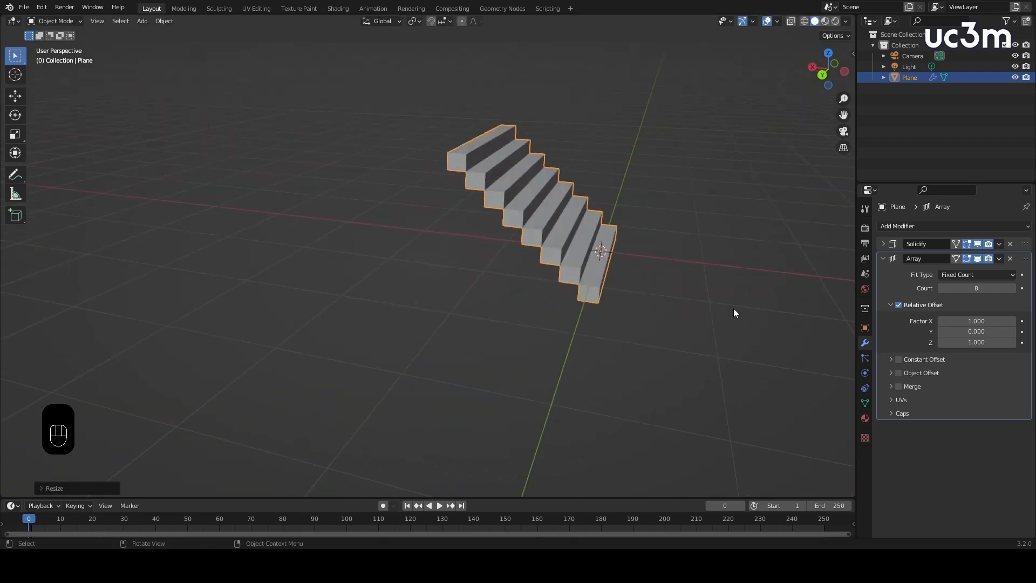
{"action": "left_click", "coordinate": [733, 312]}
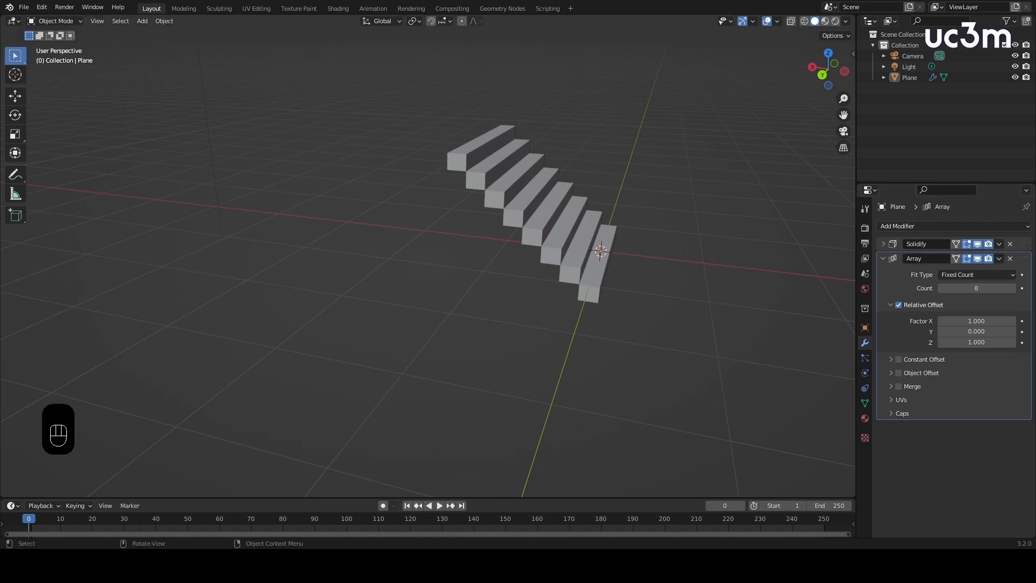
Delete the staircase and add a UV sphere at the origin.
{"action": "key", "text": "Delete"}
{"action": "middle_click_drag", "start_coordinate": [571, 194], "coordinate": [486, 178]}
{"action": "left_click", "coordinate": [142, 21]}
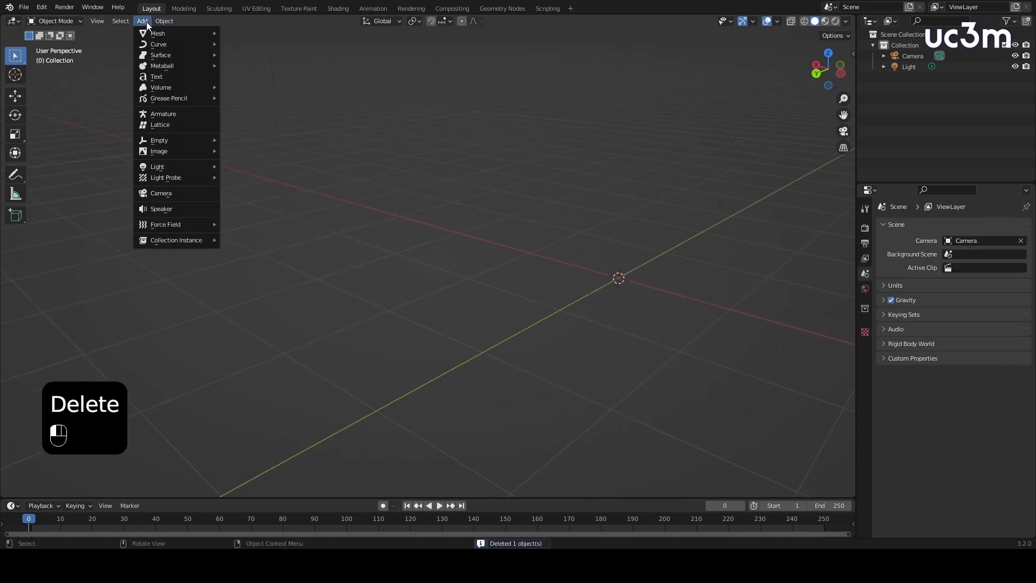
{"action": "mouse_move", "coordinate": [157, 34]}
{"action": "left_click", "coordinate": [279, 64]}
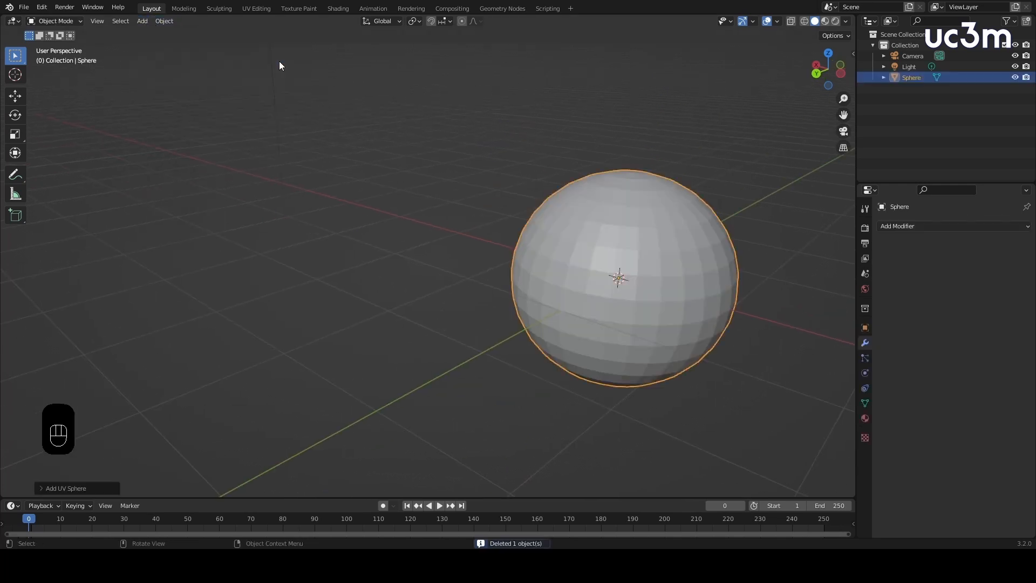
{"action": "middle_click_drag", "start_coordinate": [710, 257], "coordinate": [620, 240], "text": "shift"}
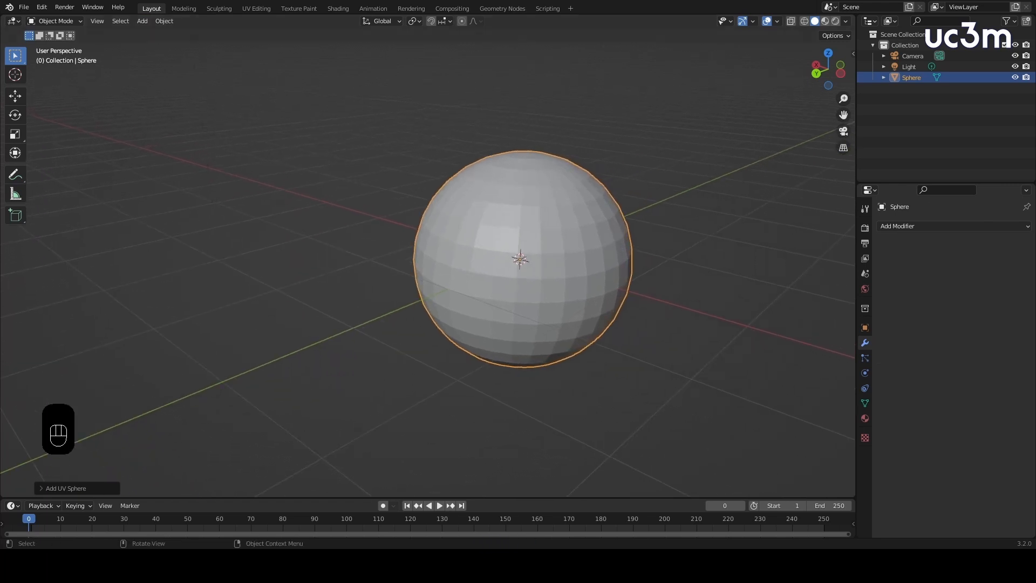
Place a second UV sphere, scaled down to a small ball, near the top of the first sphere.
{"action": "left_click", "coordinate": [143, 22]}
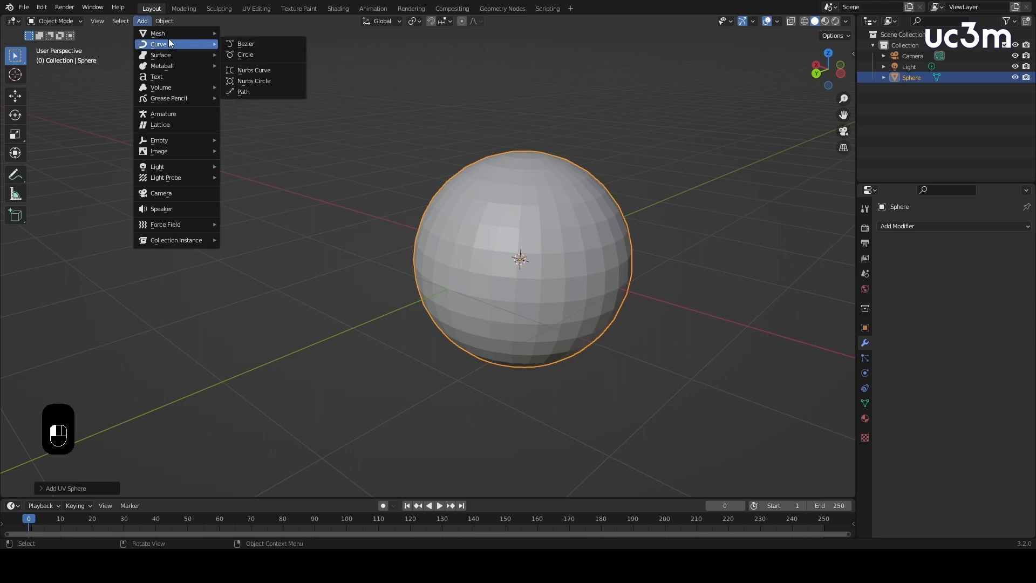
{"action": "mouse_move", "coordinate": [174, 36]}
{"action": "left_click", "coordinate": [262, 65]}
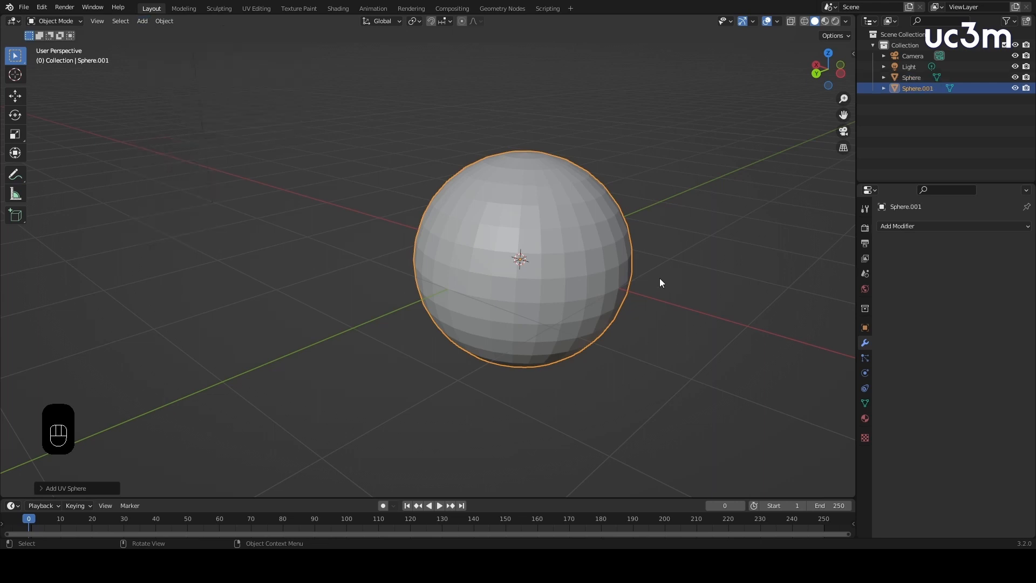
{"action": "key", "text": "g"}
{"action": "key", "text": "s"}
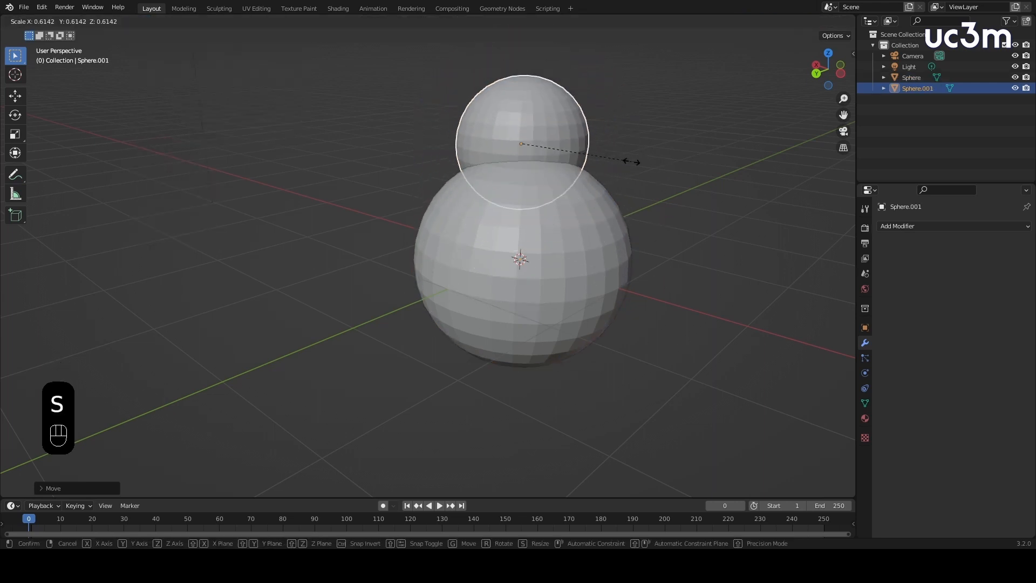
{"action": "left_click", "coordinate": [548, 155]}
{"action": "middle_click_drag", "start_coordinate": [548, 154], "coordinate": [544, 180]}
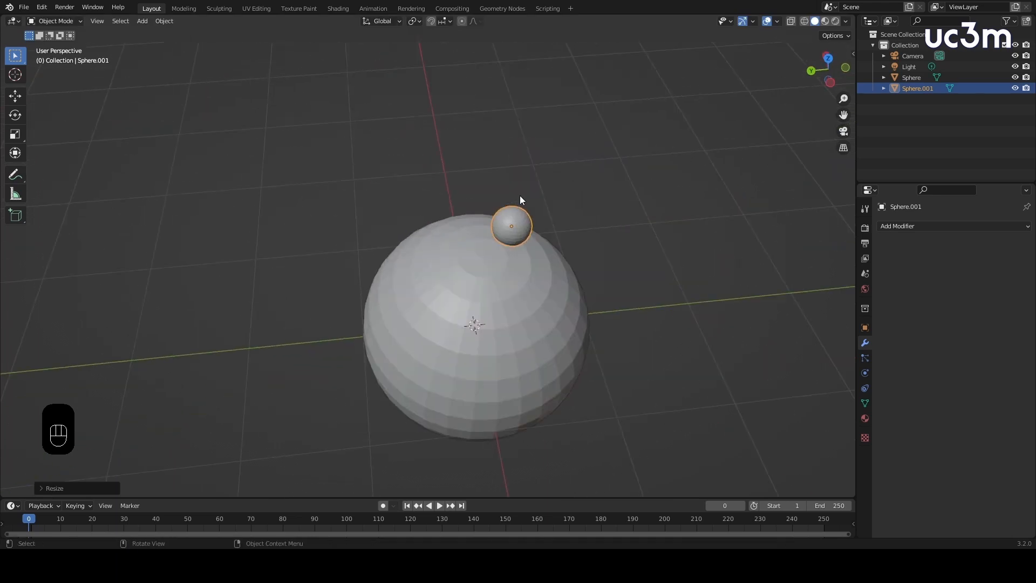
Move the small ball onto the large sphere's front surface, slightly above its equator and off to one side.
{"action": "key", "text": "g"}
{"action": "left_click", "coordinate": [393, 333]}
{"action": "middle_click_drag", "start_coordinate": [393, 333], "coordinate": [643, 298]}
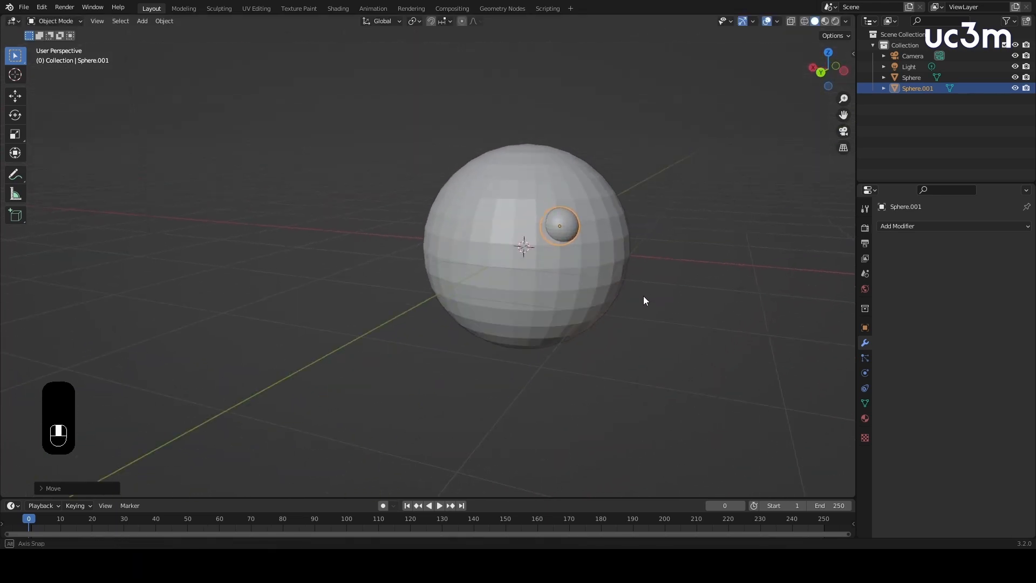
Add a Mirror modifier on the X axis to the small ball, using the large sphere as mirror object, and deselect it.
{"action": "left_click", "coordinate": [940, 222]}
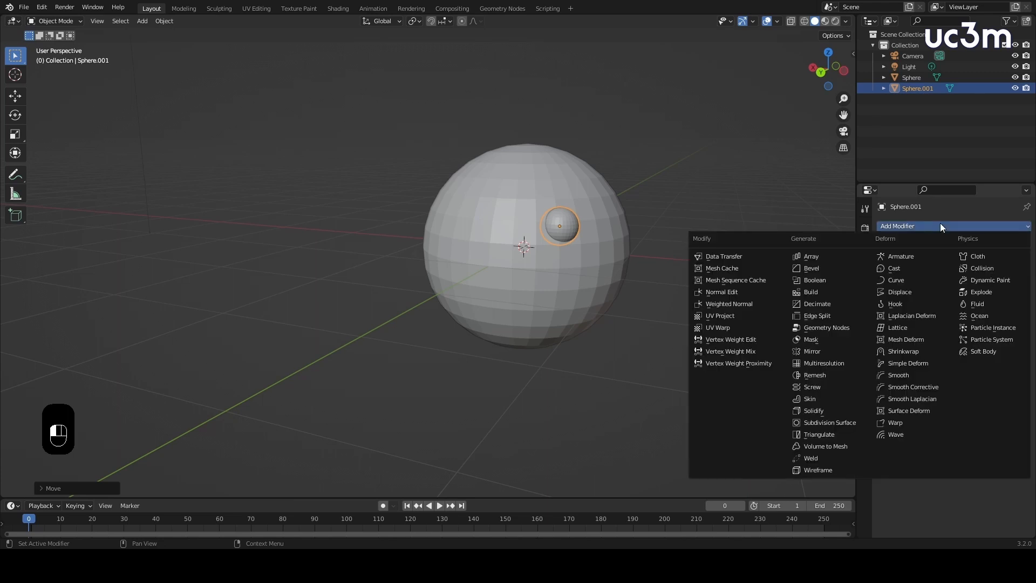
{"action": "left_click", "coordinate": [844, 349]}
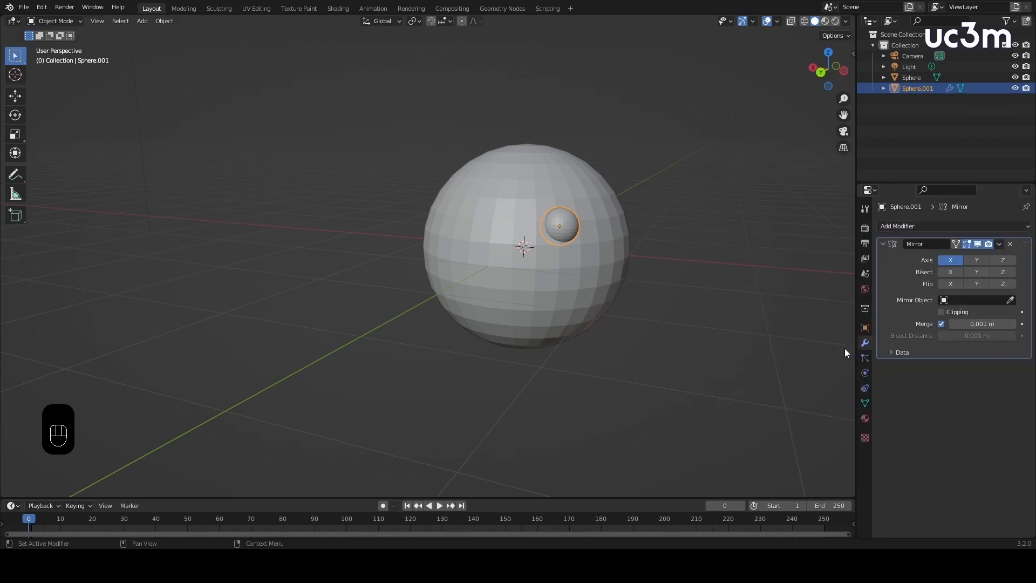
{"action": "left_click", "coordinate": [1011, 301]}
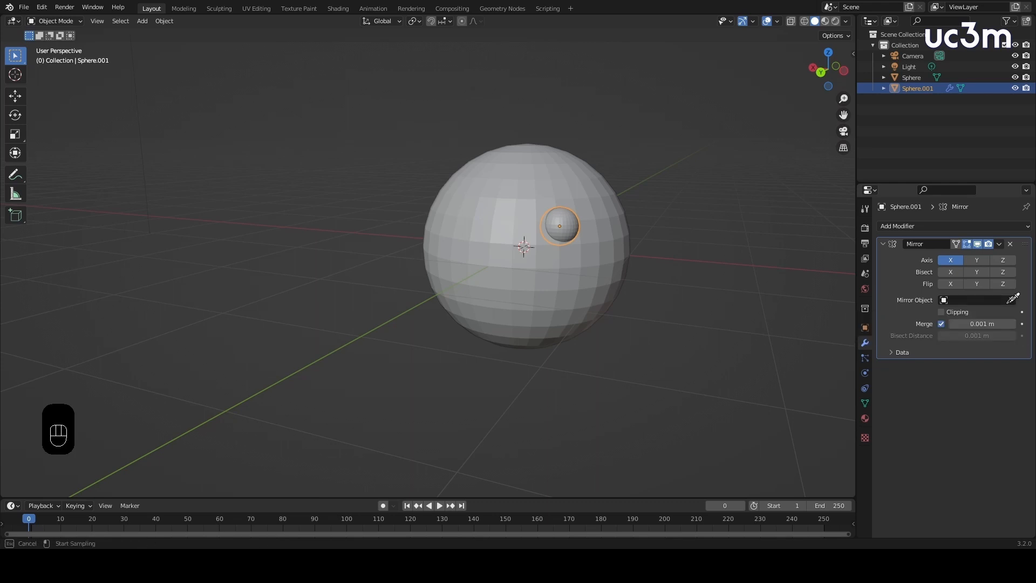
{"action": "left_click", "coordinate": [499, 225]}
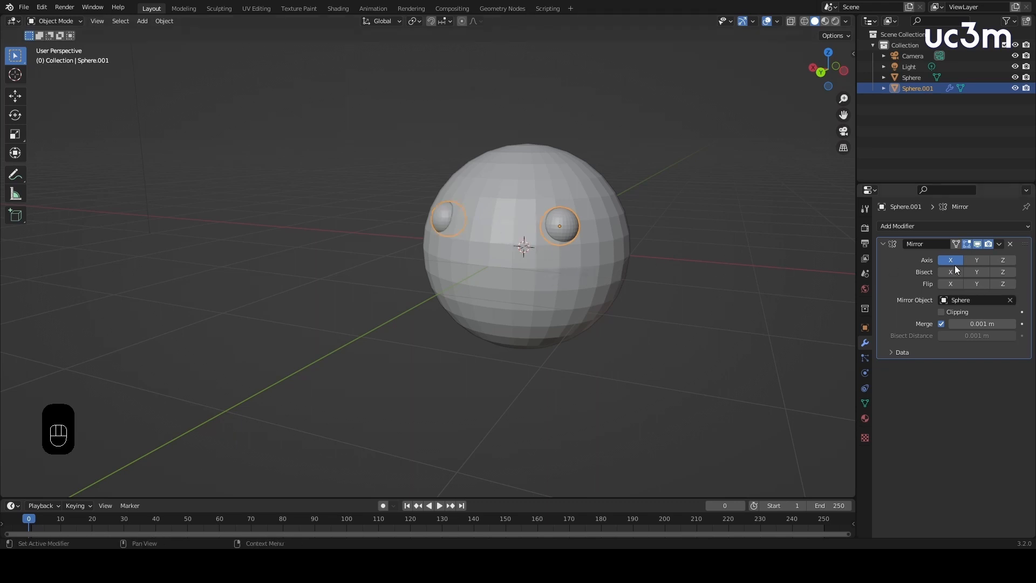
{"action": "middle_click_drag", "start_coordinate": [717, 290], "coordinate": [710, 321]}
{"action": "left_click", "coordinate": [729, 299]}
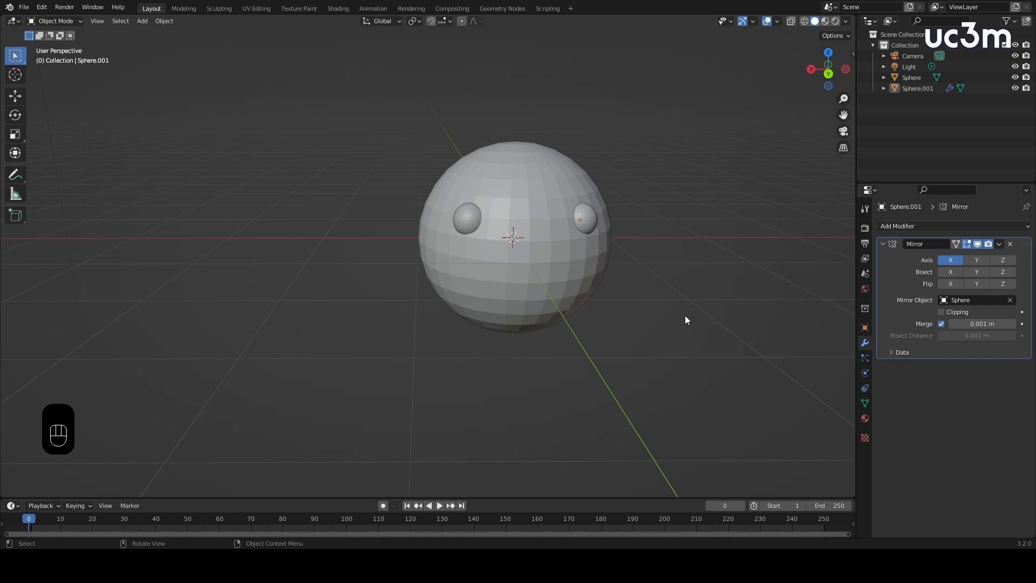
Delete both spheres and add a cube at the origin.
{"action": "left_click", "coordinate": [585, 276]}
{"action": "key", "text": "Delete"}
{"action": "key", "text": "Delete"}
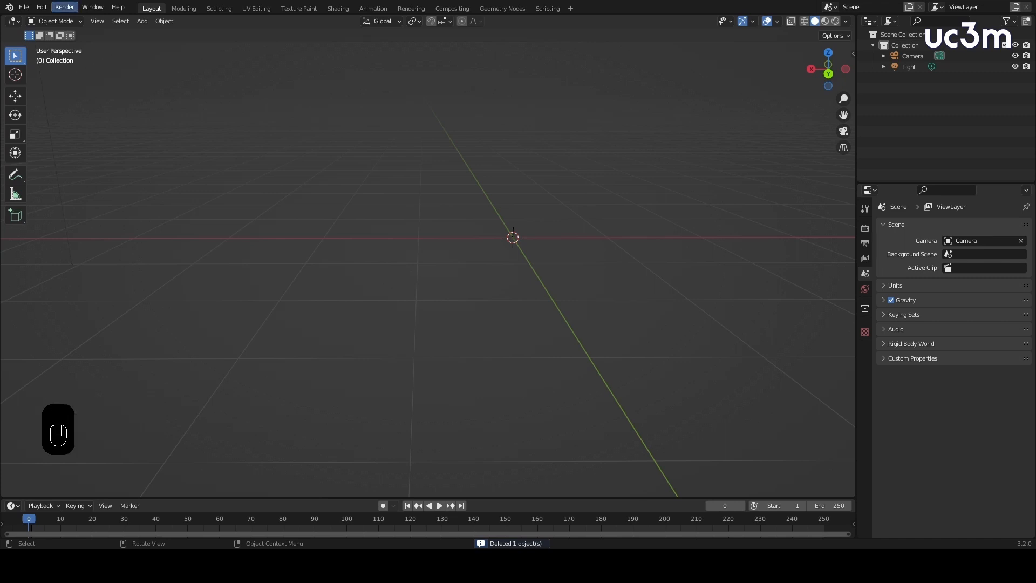
{"action": "left_click", "coordinate": [142, 20]}
{"action": "mouse_move", "coordinate": [154, 34]}
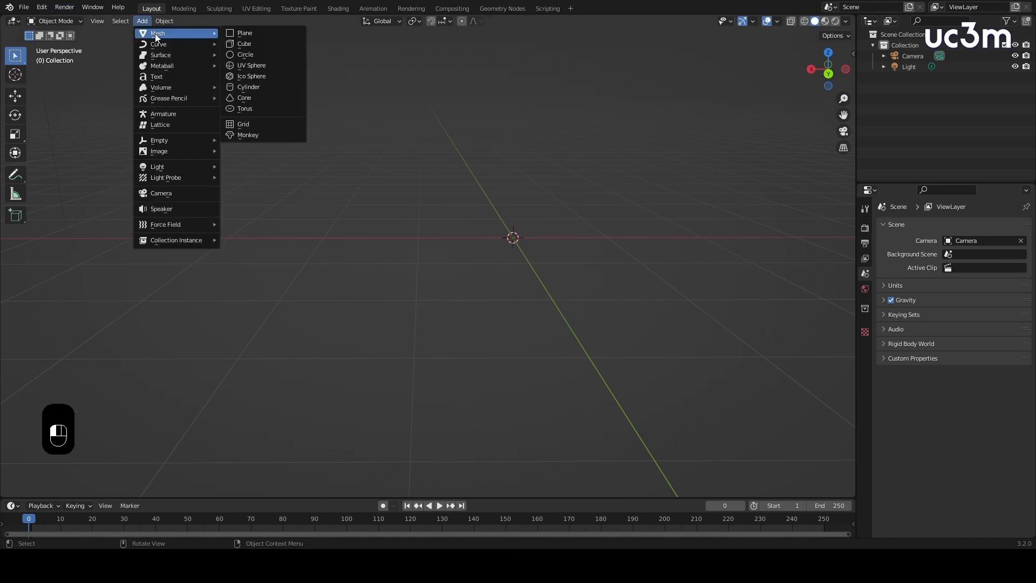
{"action": "left_click", "coordinate": [267, 44]}
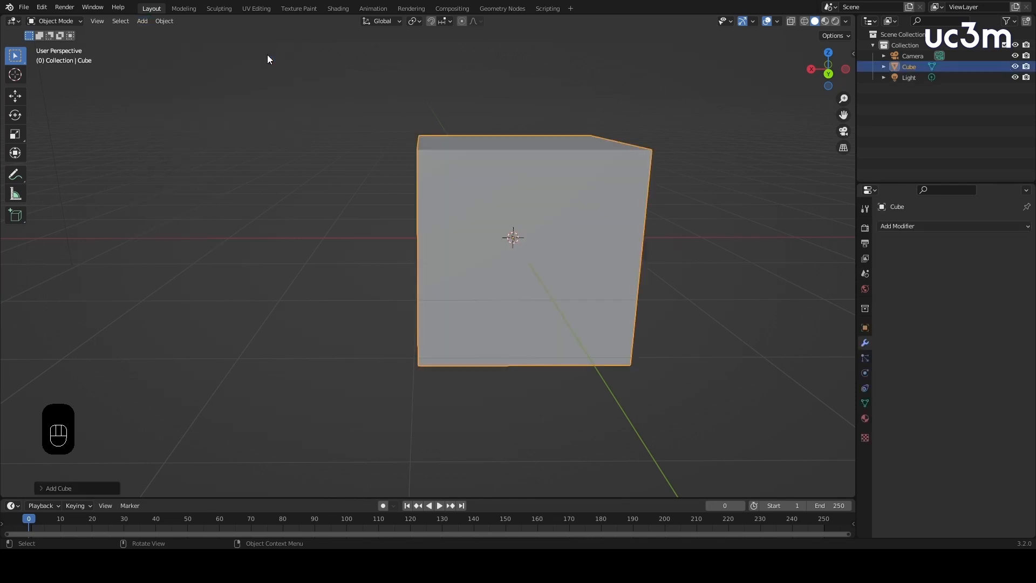
Add a cylinder and move it up so its lower part overlaps the upper half of the cube.
{"action": "left_click", "coordinate": [138, 22]}
{"action": "mouse_move", "coordinate": [151, 30]}
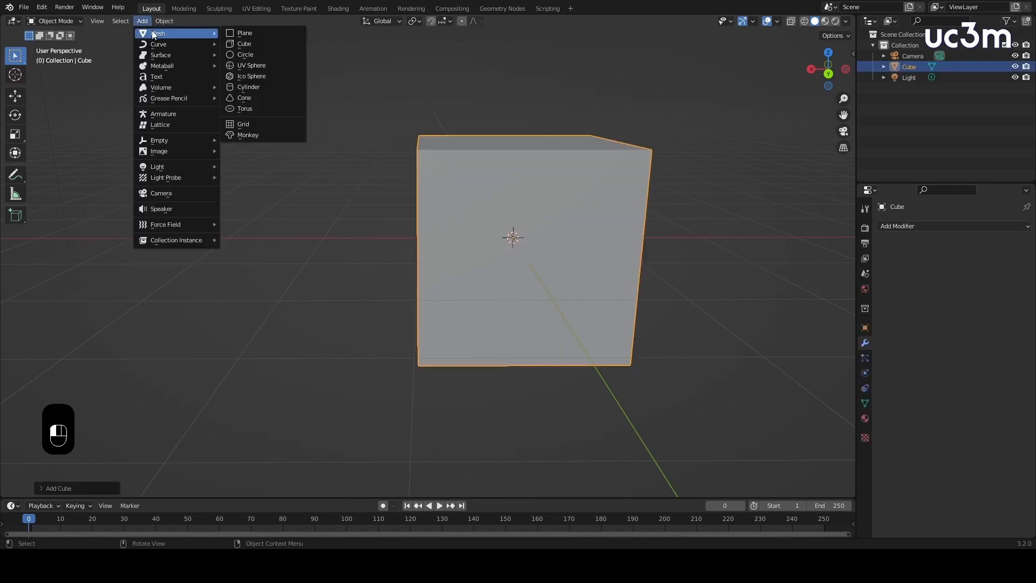
{"action": "left_click", "coordinate": [265, 79]}
{"action": "mouse_move", "coordinate": [536, 197]}
{"action": "middle_mouse_down"}
{"action": "mouse_move", "coordinate": [550, 198]}
{"action": "mouse_move", "coordinate": [539, 205]}
{"action": "middle_mouse_up"}
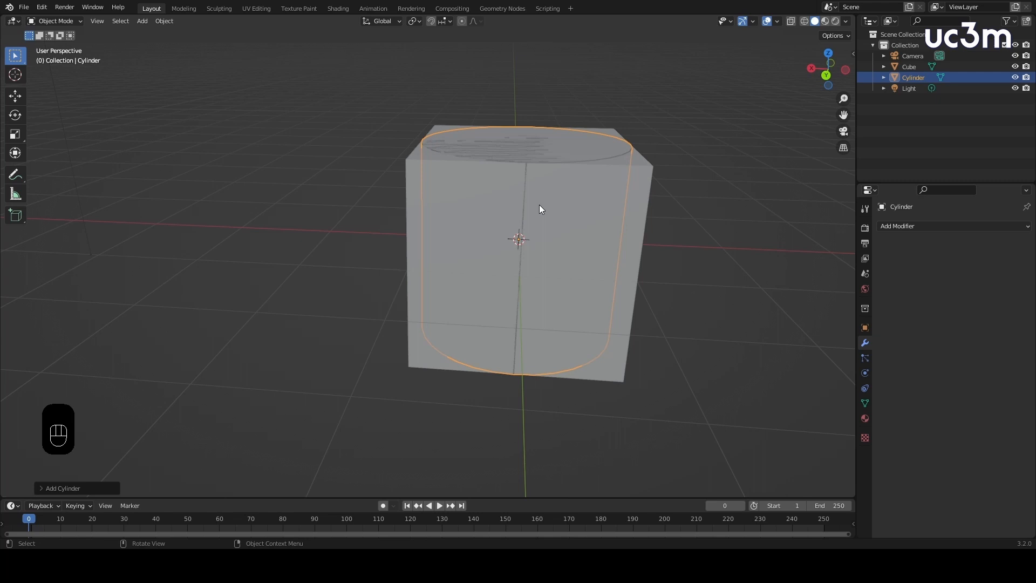
{"action": "key", "text": "g"}
{"action": "left_click", "coordinate": [539, 79]}
{"action": "middle_click_drag", "start_coordinate": [540, 78], "coordinate": [533, 298]}
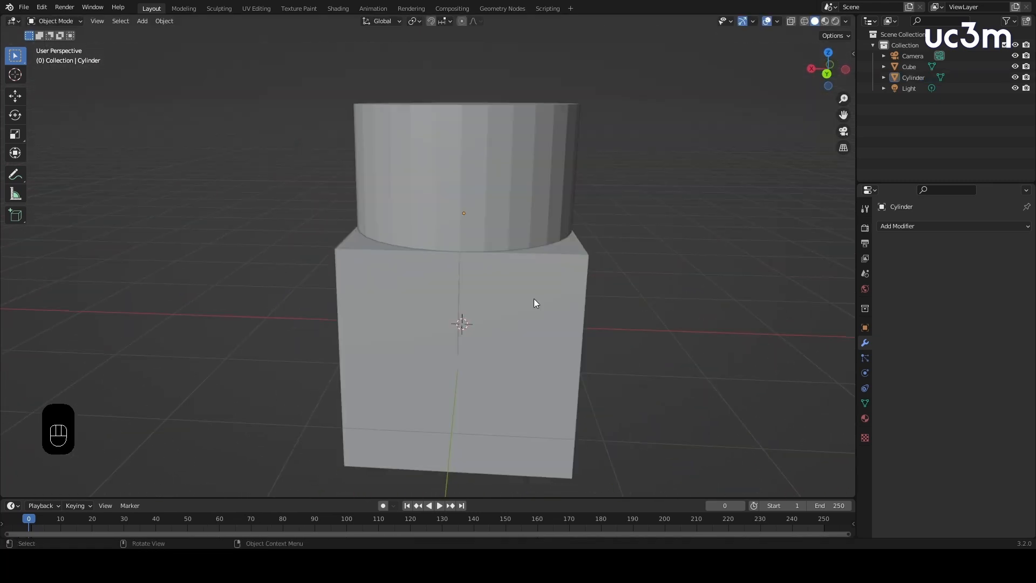
Add a Boolean modifier to the cube with the cylinder as its Difference object.
{"action": "left_click", "coordinate": [533, 298]}
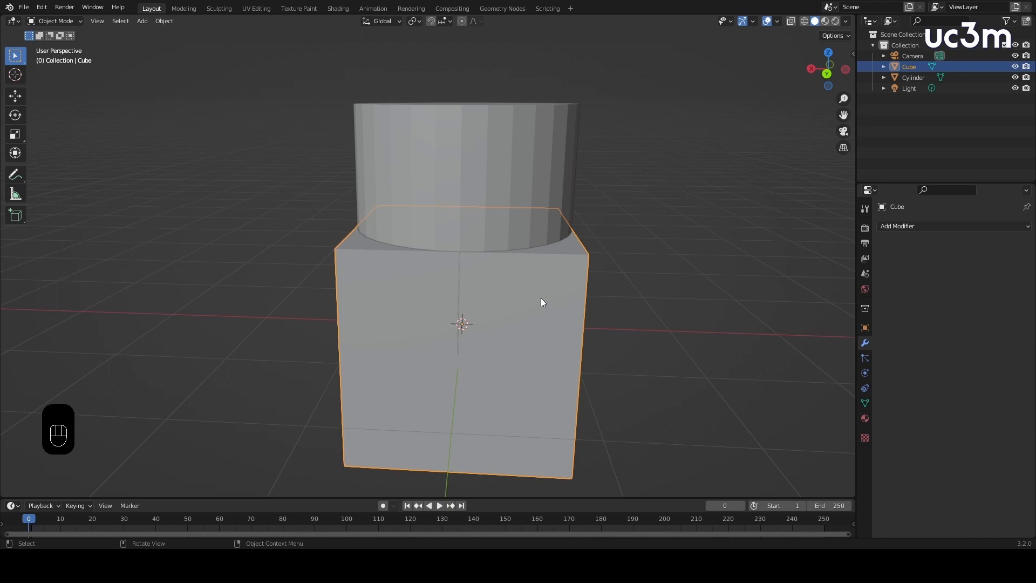
{"action": "left_click", "coordinate": [967, 225]}
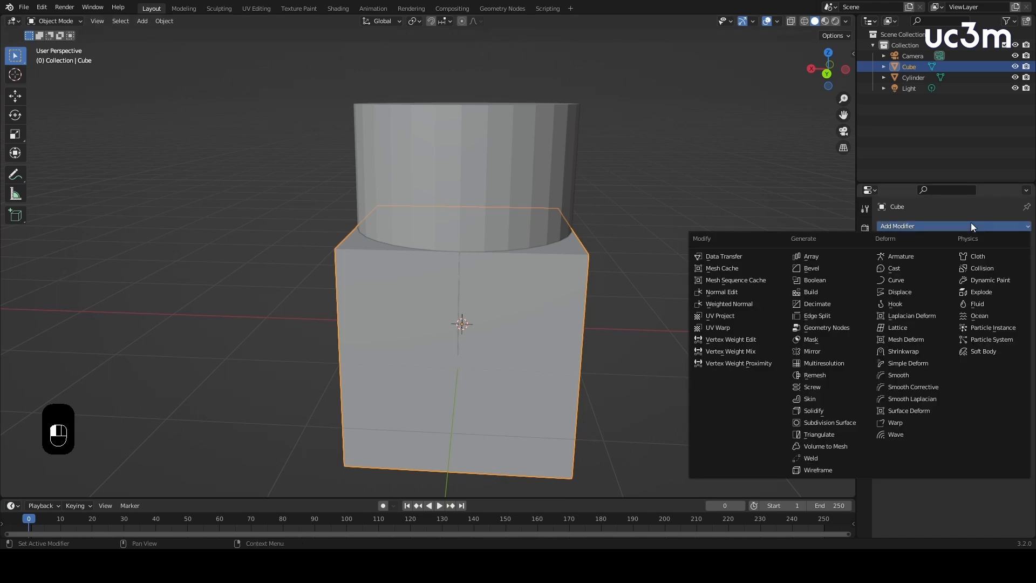
{"action": "left_click", "coordinate": [846, 281]}
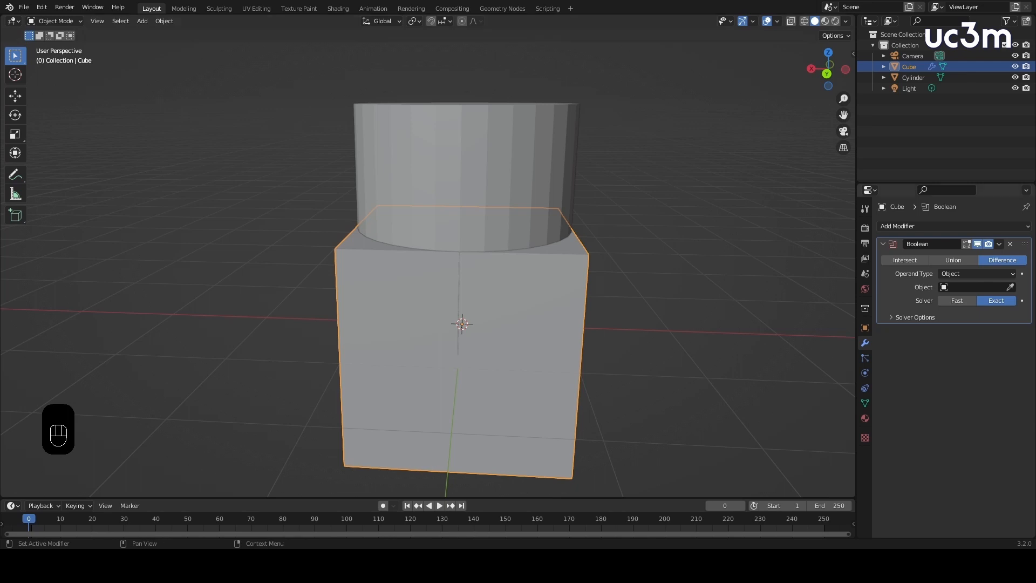
{"action": "left_click", "coordinate": [1010, 287]}
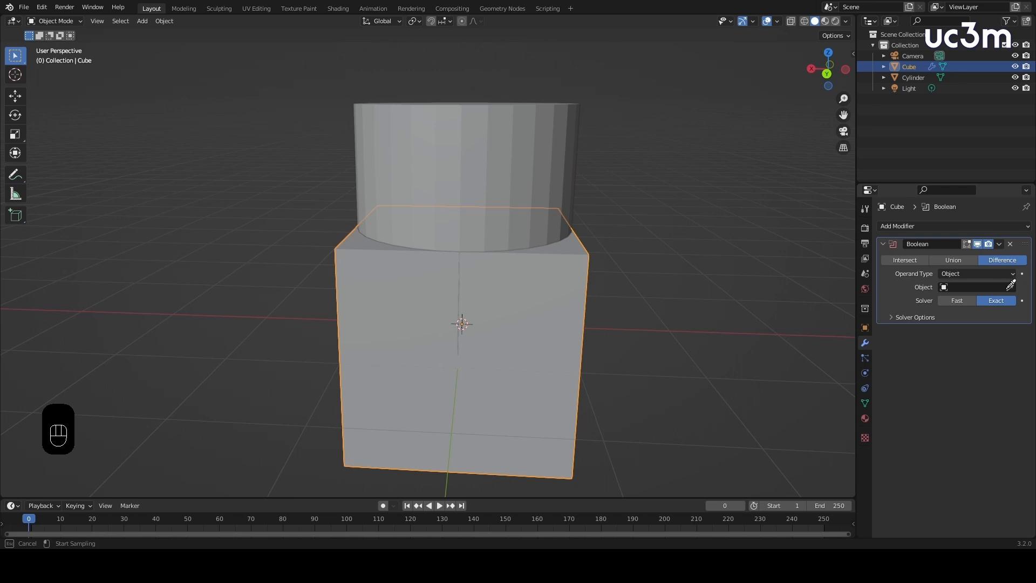
{"action": "left_click", "coordinate": [508, 198]}
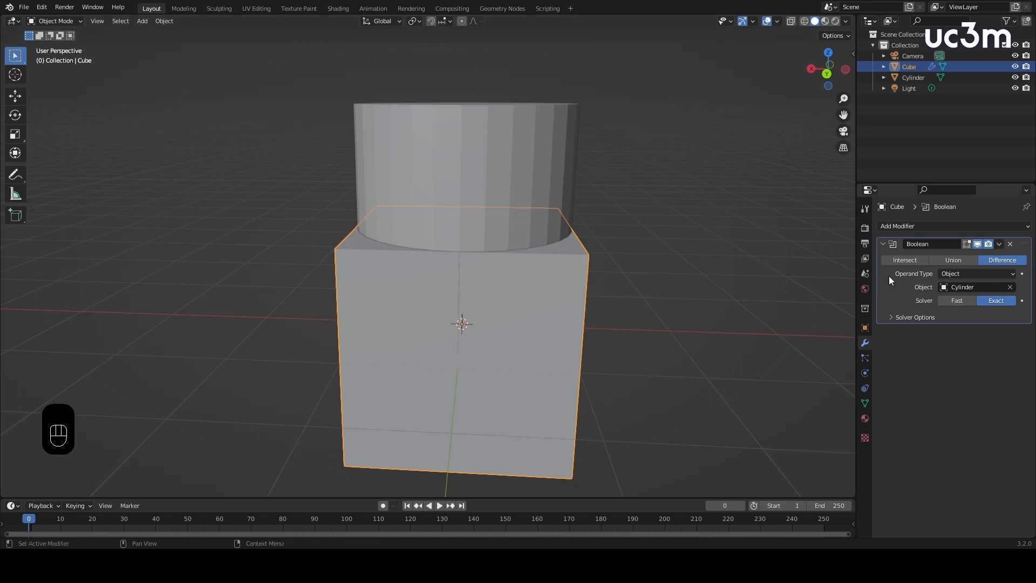
Try the Boolean's Intersect operation, hiding the cylinder briefly to inspect the shared volume and showing it again.
{"action": "left_click", "coordinate": [918, 260]}
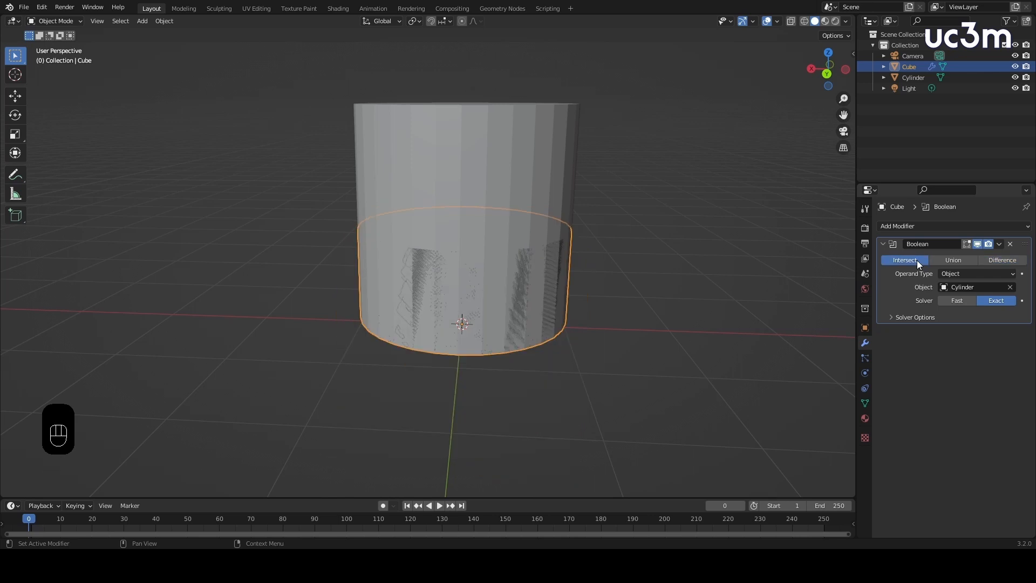
{"action": "mouse_move", "coordinate": [715, 278]}
{"action": "middle_mouse_down"}
{"action": "mouse_move", "coordinate": [709, 247]}
{"action": "mouse_move", "coordinate": [711, 279]}
{"action": "middle_mouse_up"}
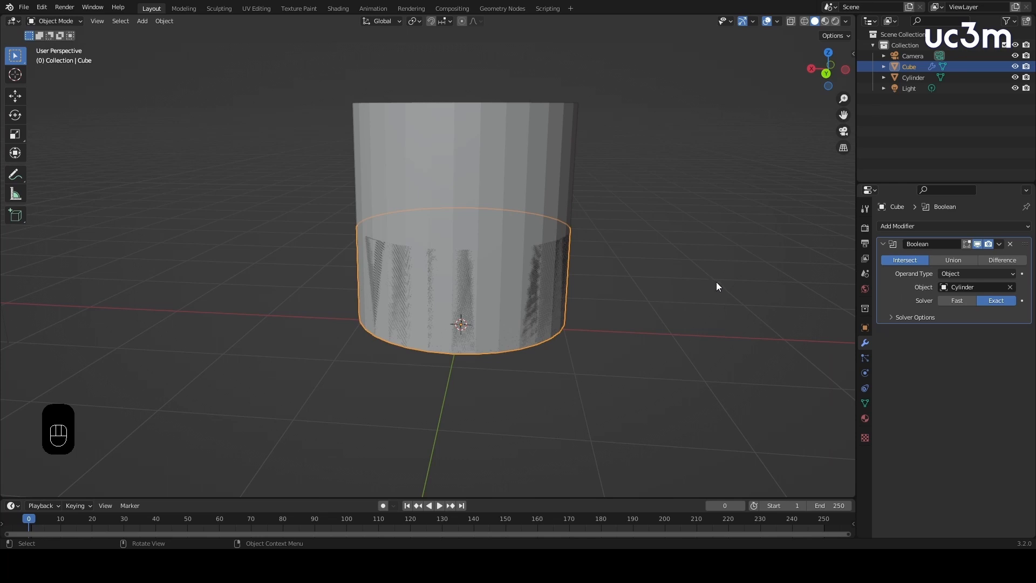
{"action": "left_click", "coordinate": [1016, 78]}
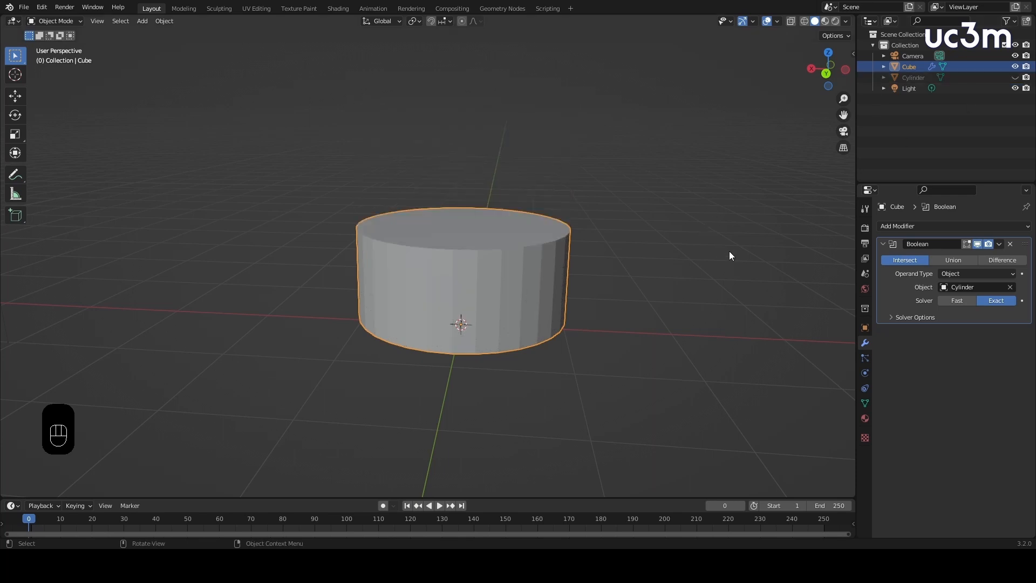
{"action": "left_click", "coordinate": [1016, 77]}
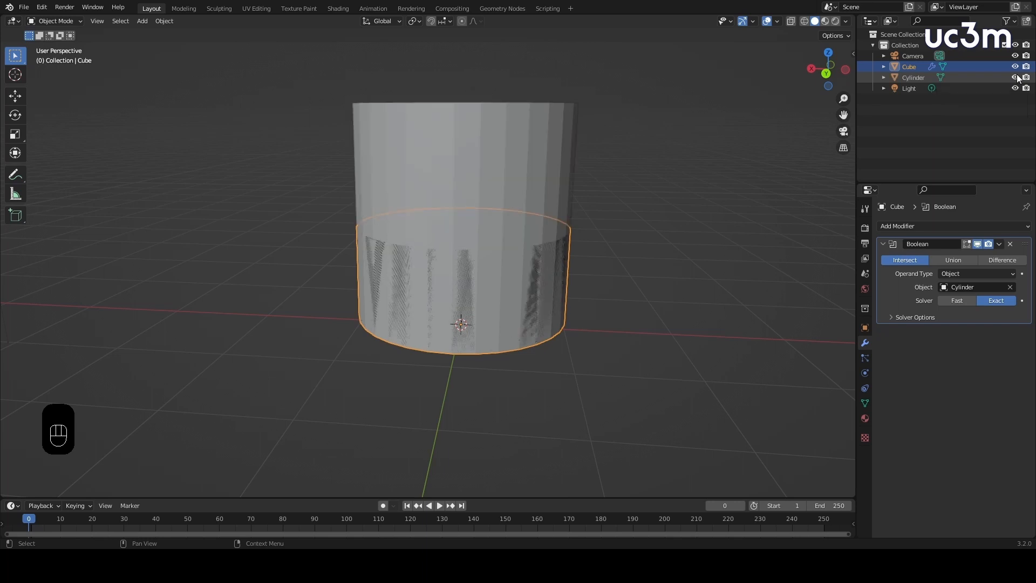
Try the Boolean's Union operation on the cube and cylinder and inspect the combined shape.
{"action": "left_click", "coordinate": [957, 261]}
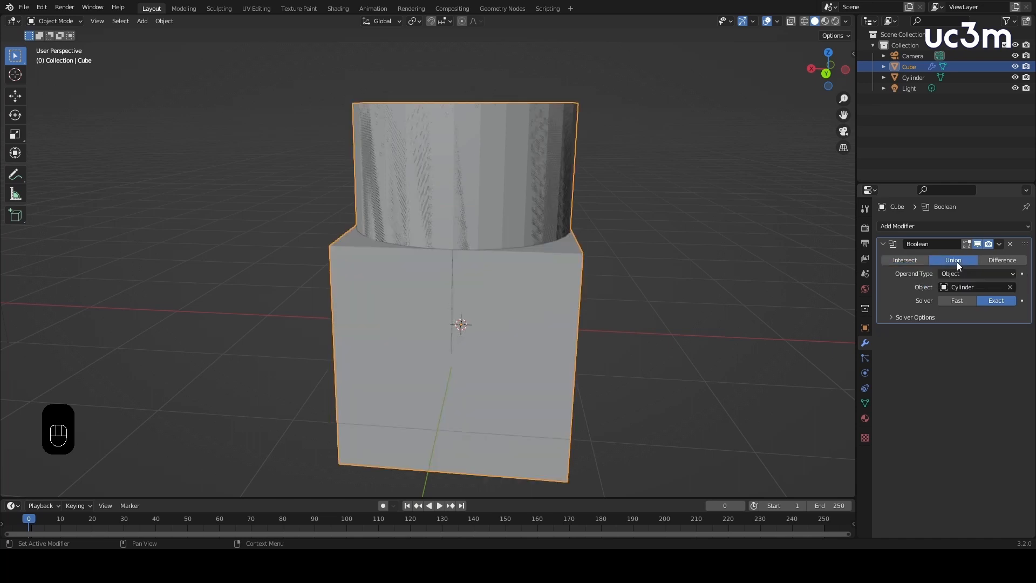
{"action": "mouse_move", "coordinate": [702, 248]}
{"action": "middle_mouse_down"}
{"action": "mouse_move", "coordinate": [623, 251]}
{"action": "mouse_move", "coordinate": [696, 248]}
{"action": "middle_mouse_up"}
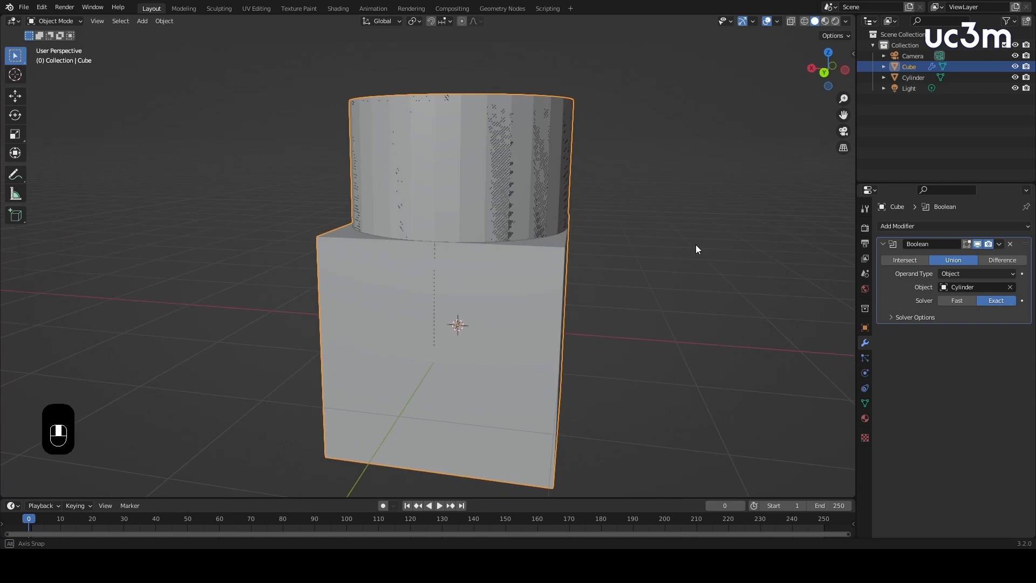
Set the Boolean operation to Difference, hide the cylinder to inspect the cavity in the cube, and show the cylinder again.
{"action": "left_click", "coordinate": [1010, 260]}
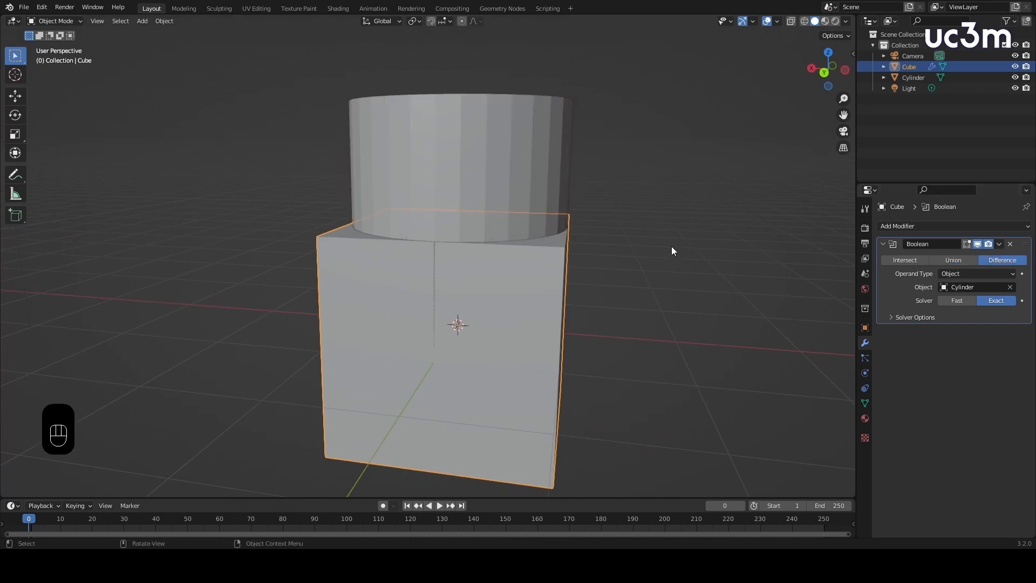
{"action": "middle_click_drag", "start_coordinate": [672, 242], "coordinate": [672, 288]}
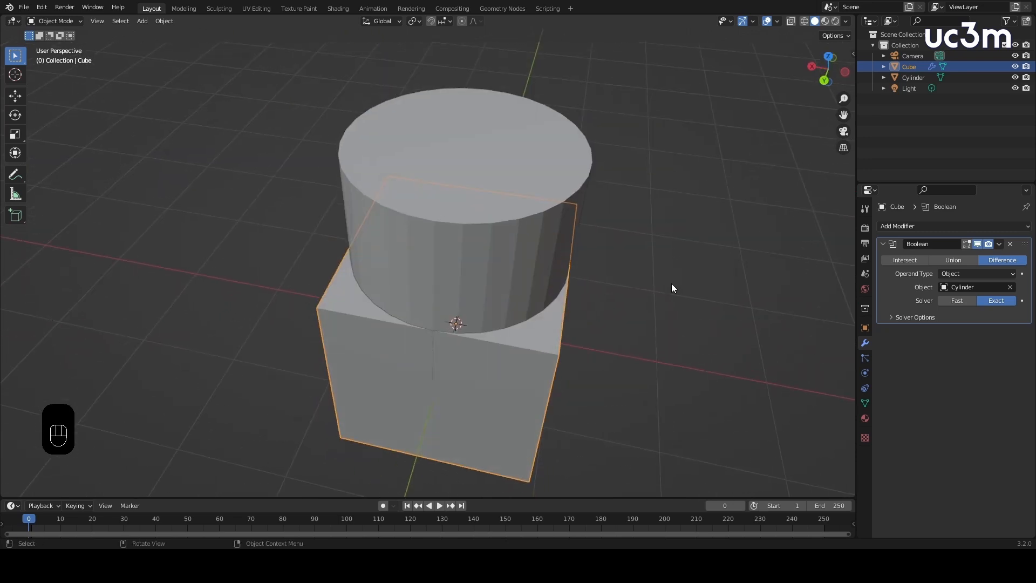
{"action": "left_click", "coordinate": [1016, 78]}
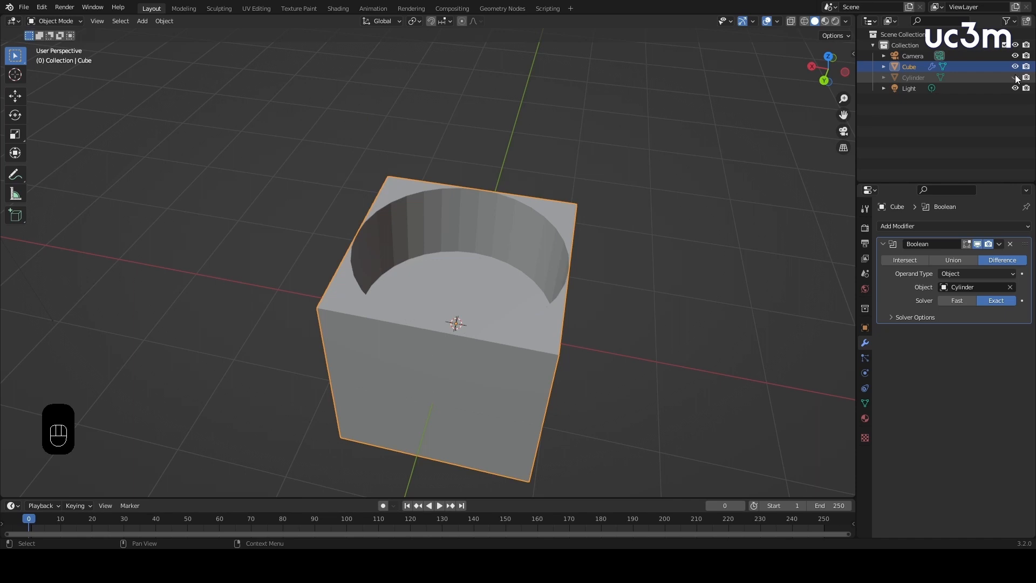
{"action": "mouse_move", "coordinate": [659, 277]}
{"action": "middle_mouse_down"}
{"action": "mouse_move", "coordinate": [536, 282]}
{"action": "mouse_move", "coordinate": [657, 283]}
{"action": "mouse_move", "coordinate": [643, 290]}
{"action": "mouse_move", "coordinate": [645, 264]}
{"action": "middle_mouse_up"}
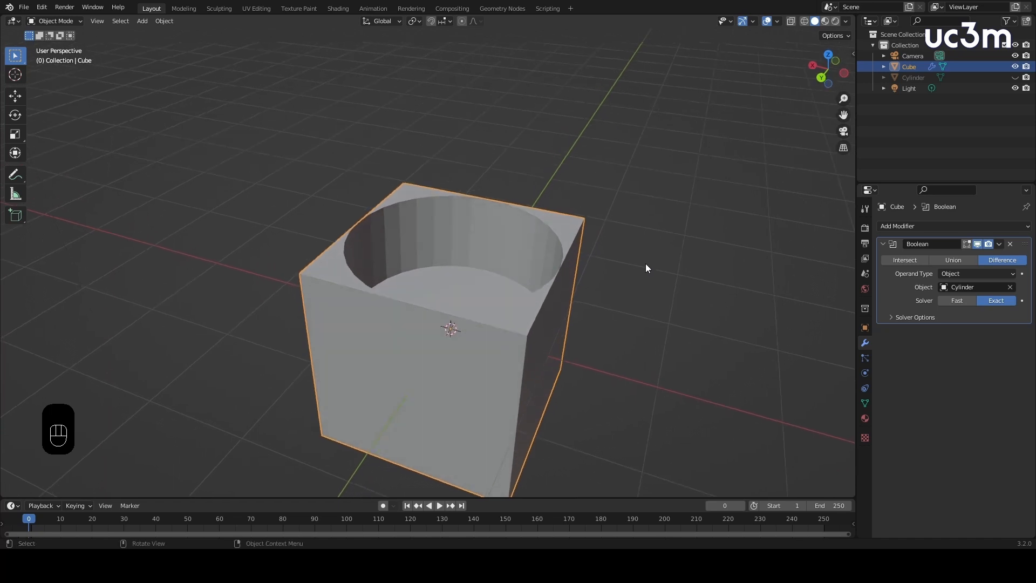
{"action": "left_click", "coordinate": [1015, 77]}
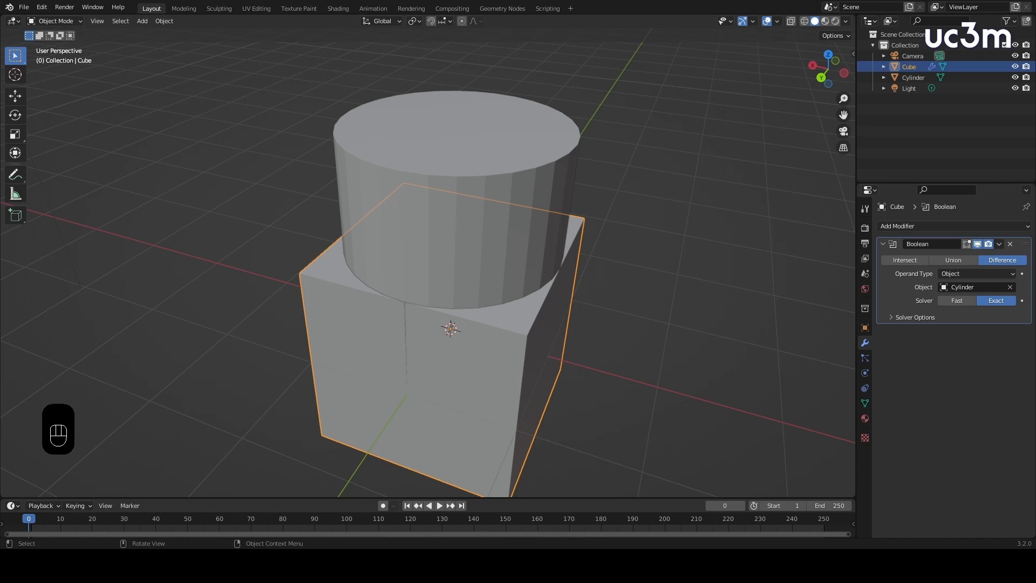